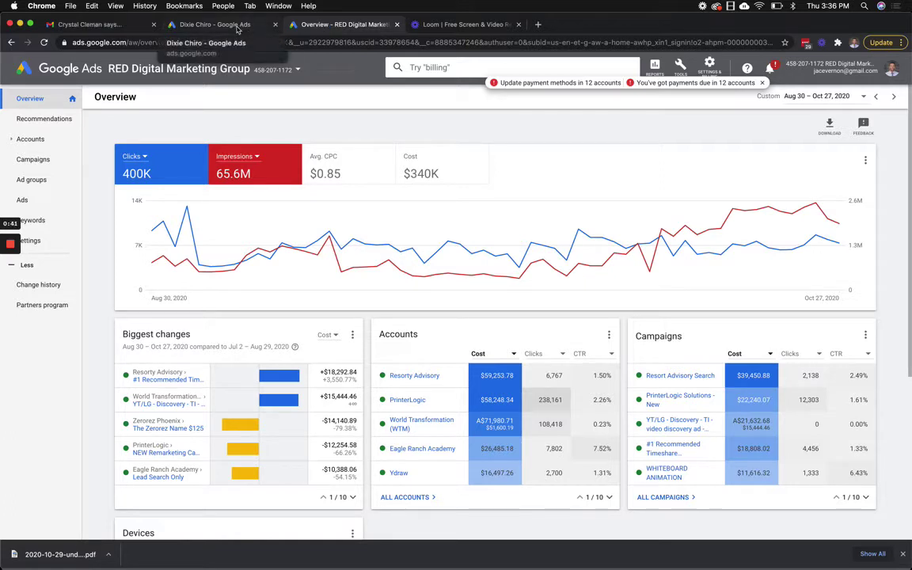
Step: Switch to the Dixie Chiro account's audience manager and look through the list of managed accounts
{"action": "left_click", "coordinate": [187, 23]}
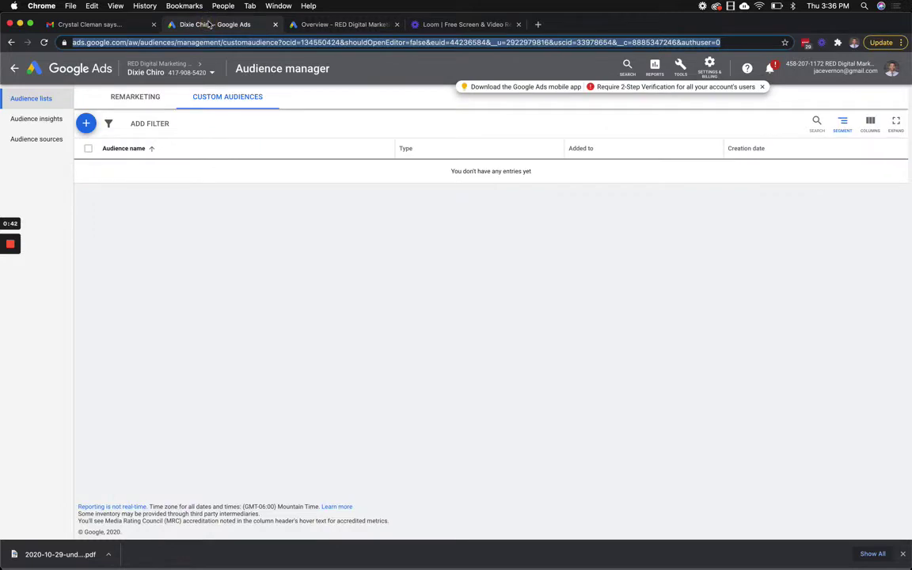
{"action": "left_click", "coordinate": [196, 72]}
{"action": "scroll", "coordinate": [177, 245], "scroll_direction": "down", "scroll_amount": 20}
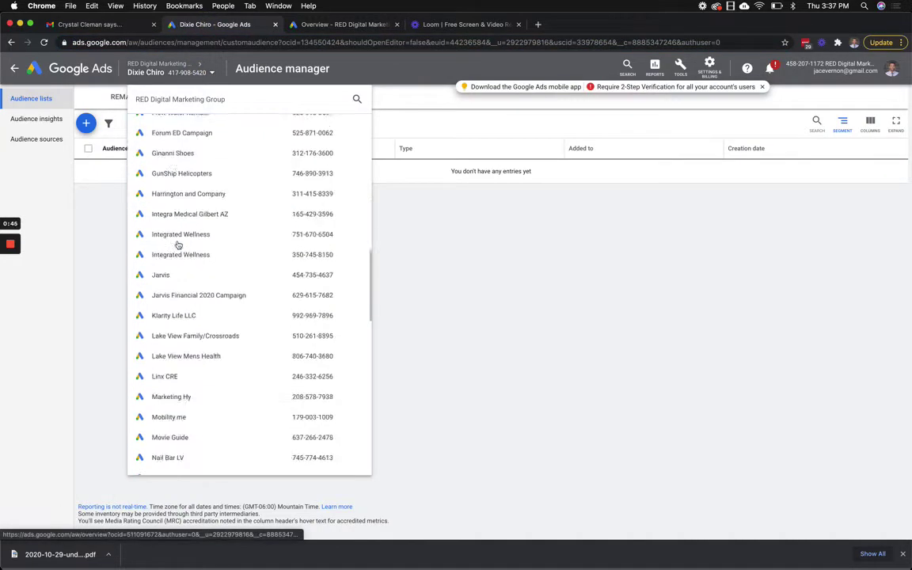
{"action": "scroll", "coordinate": [174, 253], "scroll_direction": "up", "scroll_amount": 3}
{"action": "scroll", "coordinate": [173, 253], "scroll_direction": "up", "scroll_amount": 15}
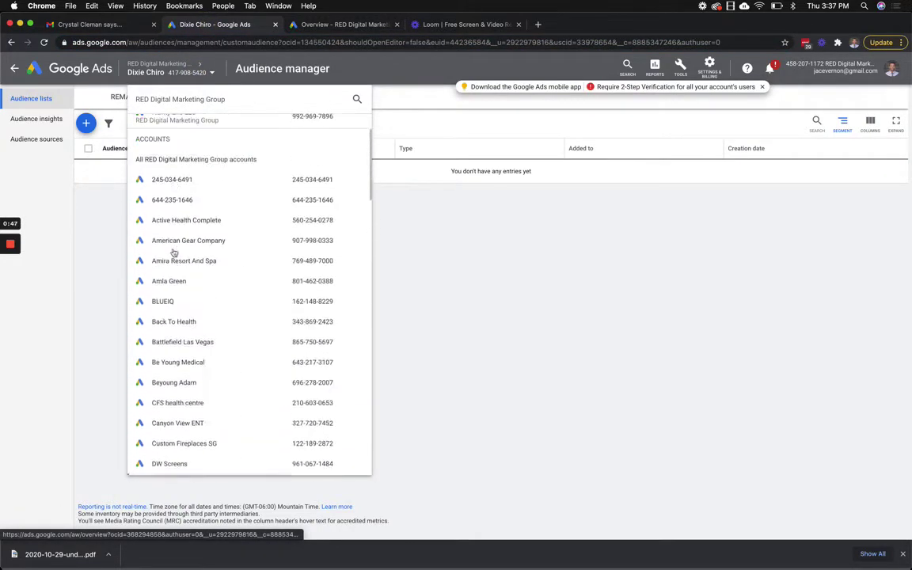
{"action": "left_click", "coordinate": [521, 264]}
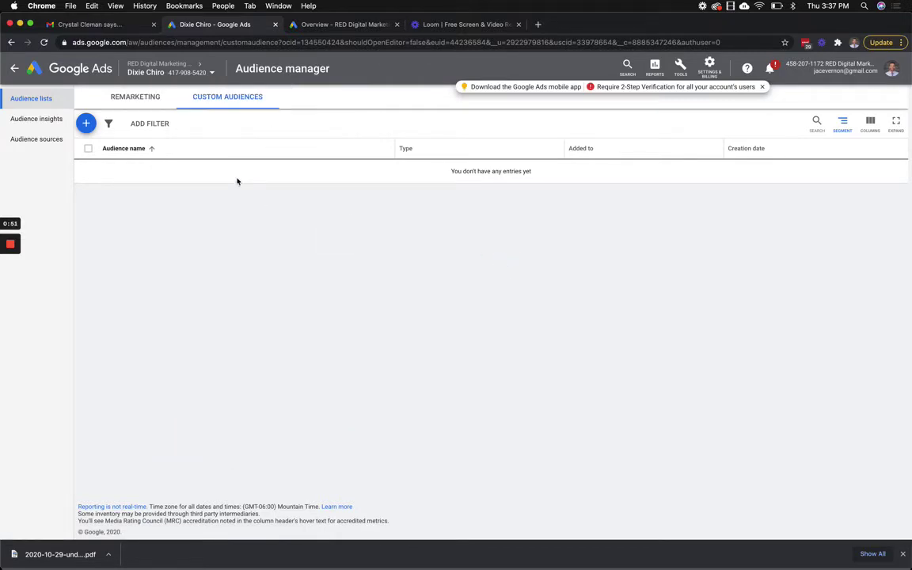
Step: Open the custom audiences in the audience manager and start a new custom audience
{"action": "left_click", "coordinate": [682, 70]}
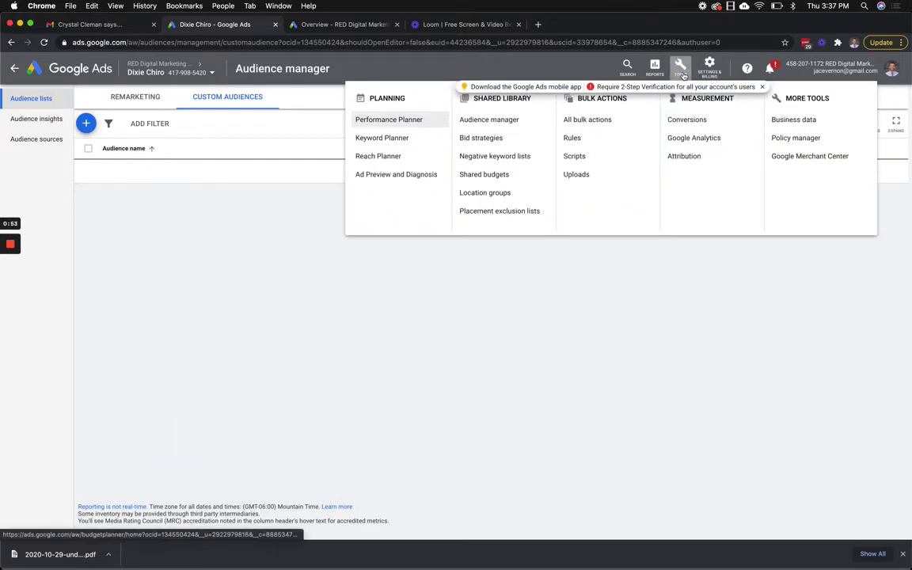
{"action": "left_click", "coordinate": [496, 121]}
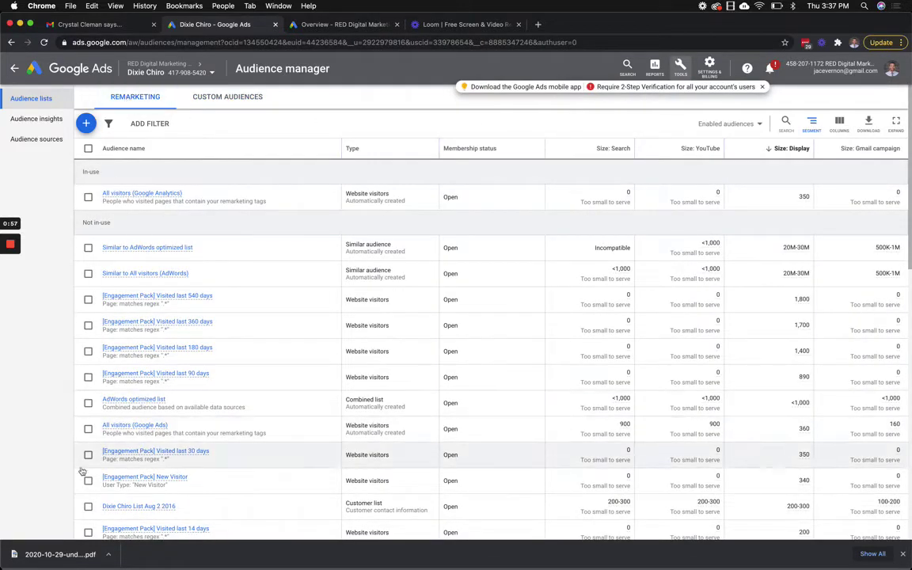
{"action": "left_click", "coordinate": [240, 98]}
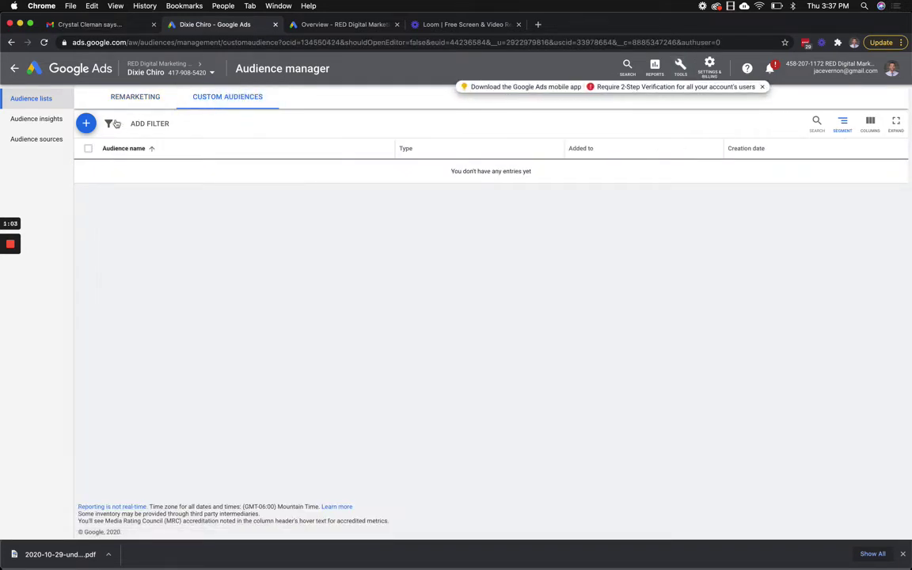
{"action": "left_click", "coordinate": [86, 123]}
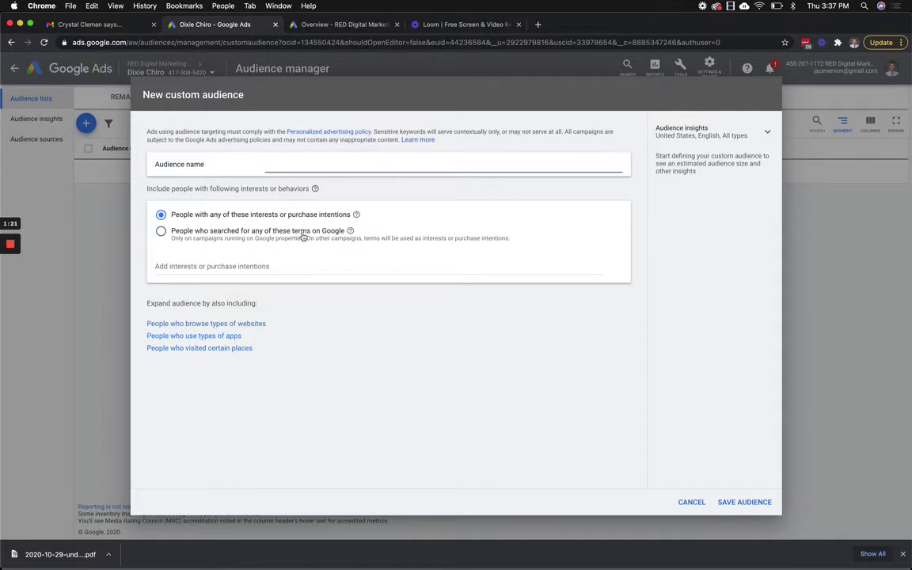
Step: Target people who searched for specific terms on Google and name the custom audience Timeshare
{"action": "left_click", "coordinate": [161, 232]}
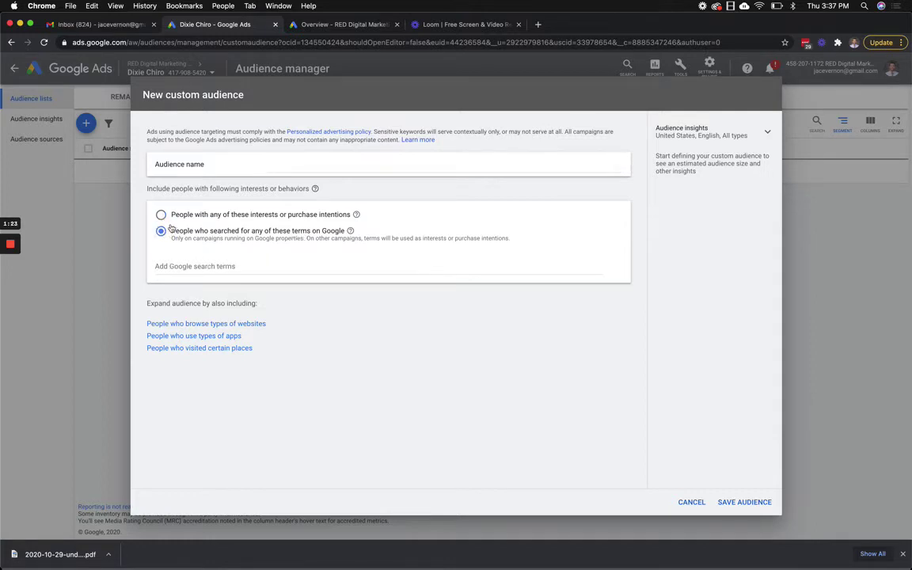
{"action": "left_click", "coordinate": [281, 174]}
{"action": "type", "text": "time"}
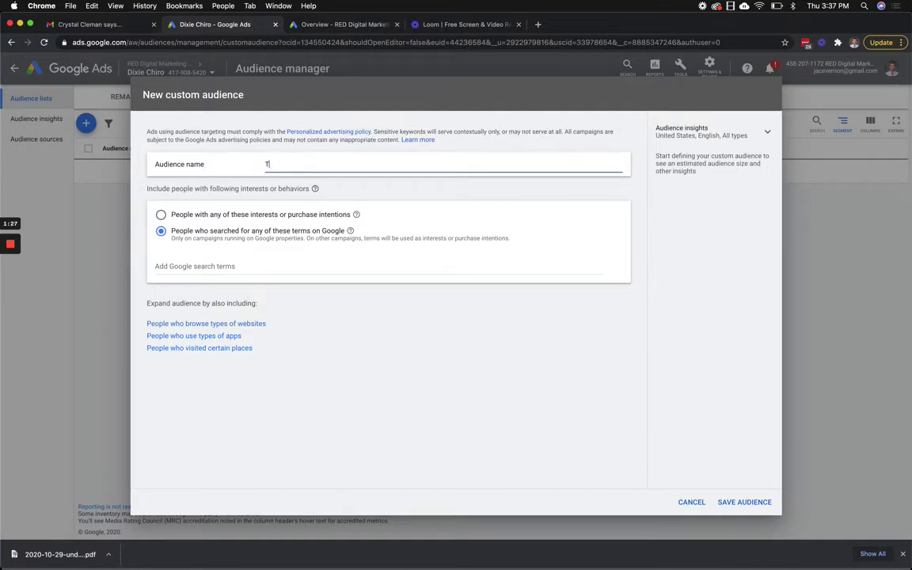
{"action": "type", "text": "share"}
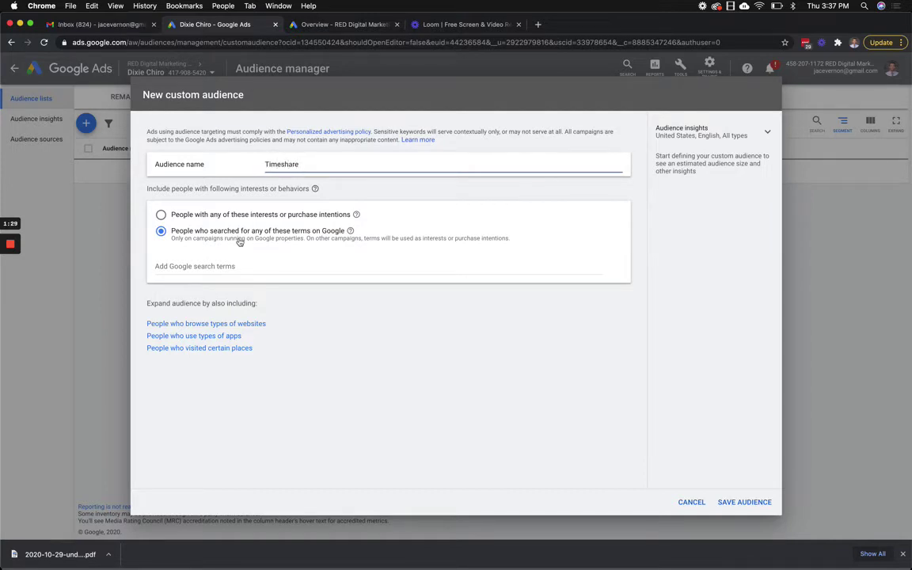
Step: Look up Google search term ideas for "Cancel Timeshare" in the custom audience
{"action": "left_click", "coordinate": [209, 268]}
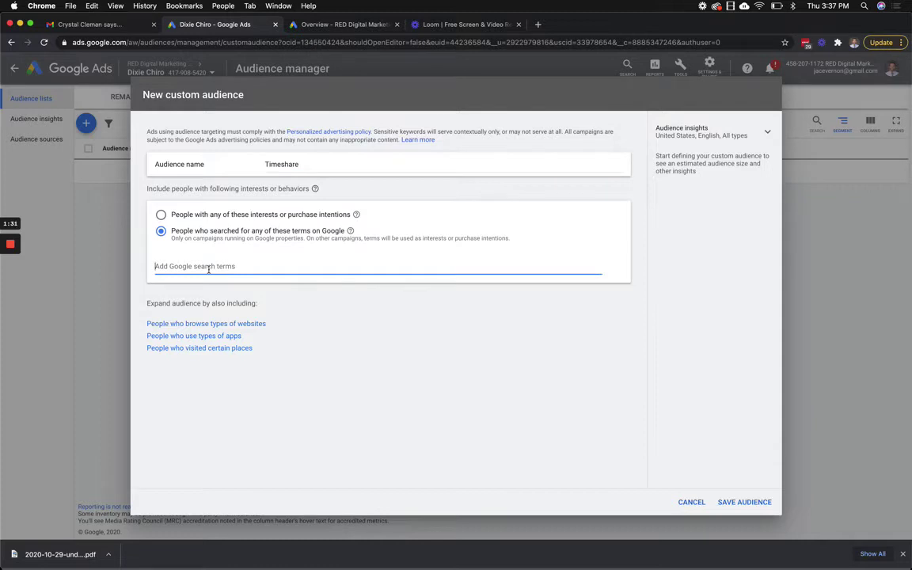
{"action": "type", "text": "Tod"}
{"action": "key", "text": "BackSpace"}
{"action": "key", "text": "BackSpace"}
{"action": "key", "text": "BackSpace"}
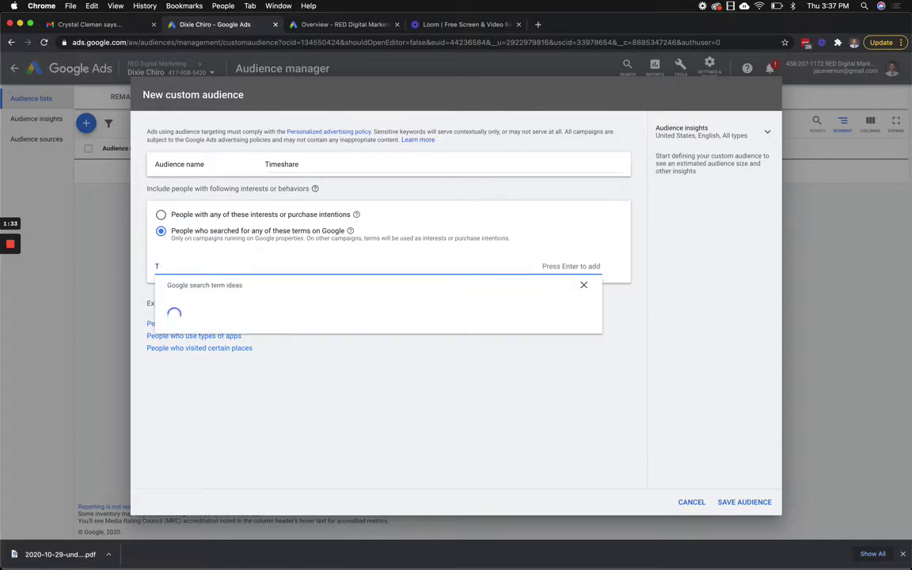
{"action": "type", "text": "Cancel Timeshare"}
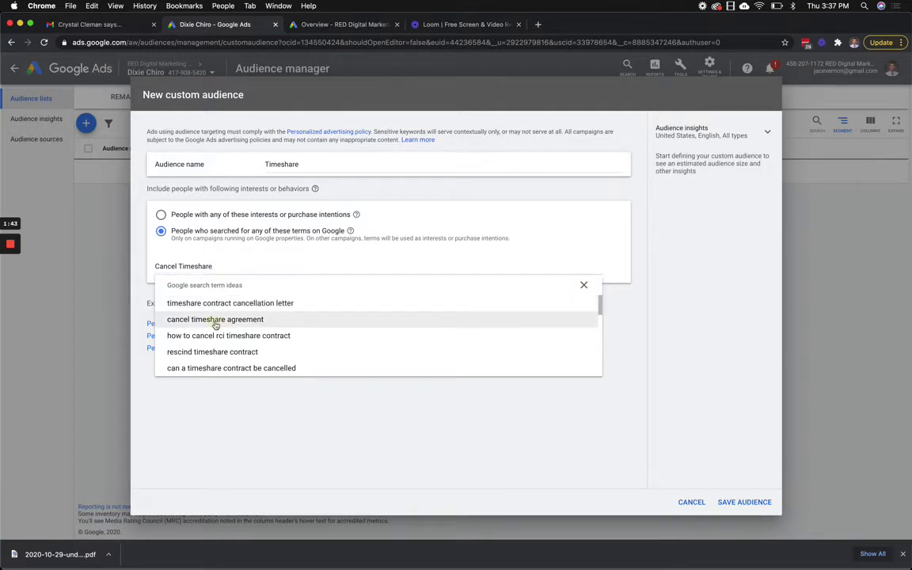
Step: Add the search terms cancel timeshare agreement, how to cancel rci timeshare contract, timeshare contract cancellation letter, can a timeshare contract be cancelled and rescind timeshare contract
{"action": "left_click", "coordinate": [215, 320]}
{"action": "left_click", "coordinate": [210, 341]}
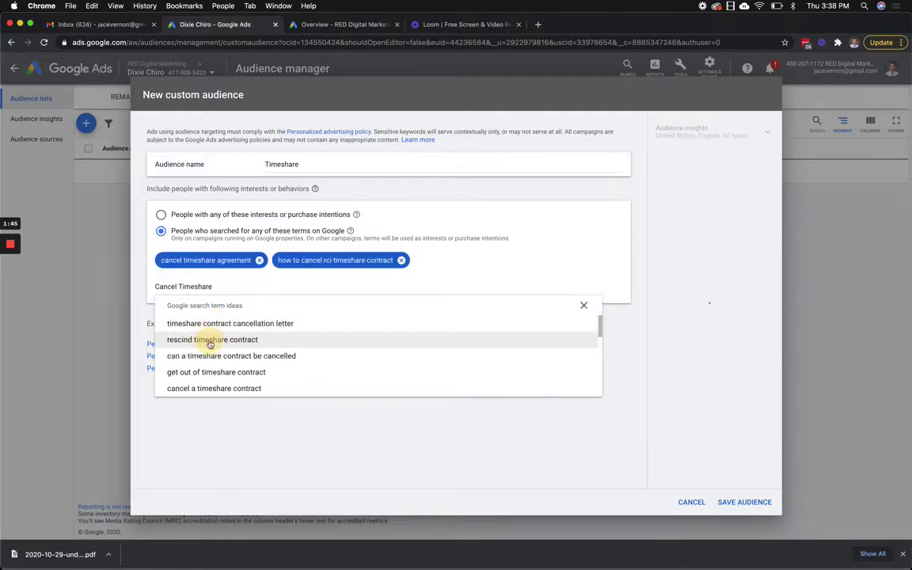
{"action": "left_click", "coordinate": [210, 326]}
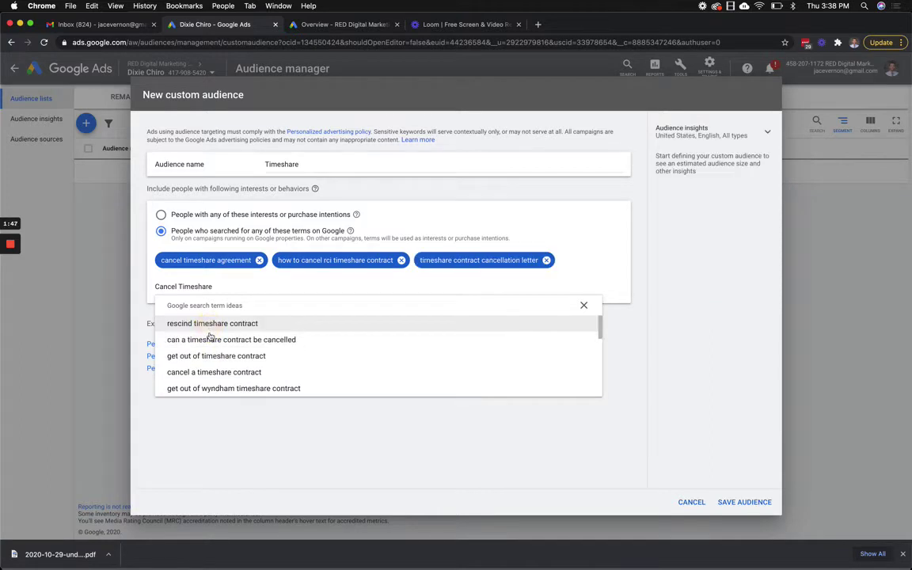
{"action": "left_click", "coordinate": [210, 339]}
{"action": "left_click", "coordinate": [210, 345]}
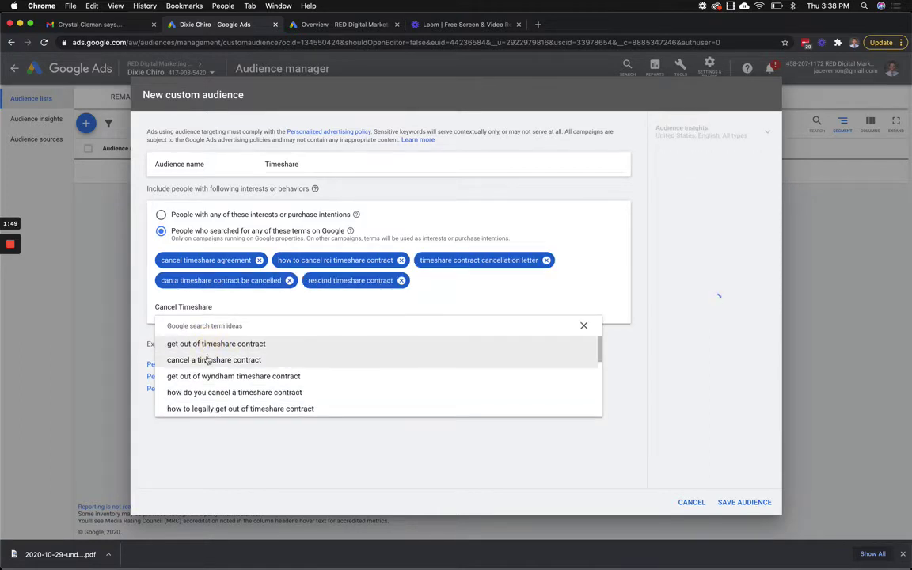
Step: Add "cancel a timeshare contract", "how do you cancel a timeshare contract", "get out of timeshare contract" and "how to legally get out of timeshare contract"
{"action": "left_click", "coordinate": [207, 359]}
{"action": "left_click", "coordinate": [207, 375]}
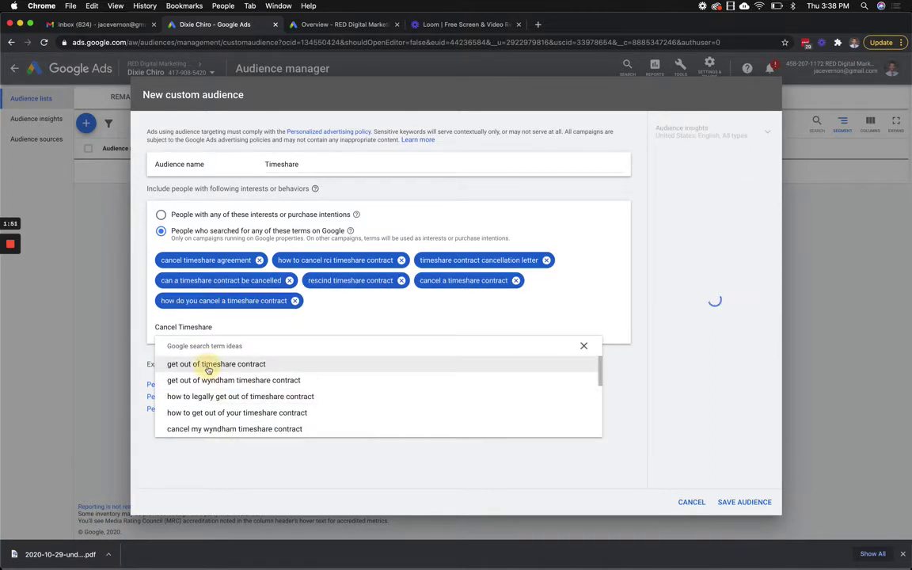
{"action": "left_click", "coordinate": [208, 366]}
{"action": "left_click", "coordinate": [207, 380]}
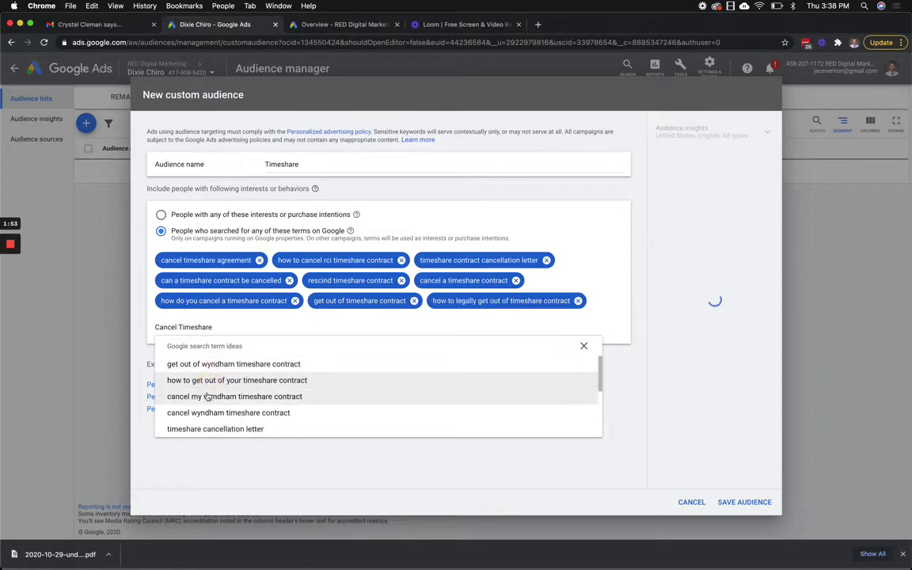
Step: Add the terms "cancel my wyndham timeshare contract", "how to get out of your timeshare contract" and "get out of wyndham timeshare contract"
{"action": "left_click", "coordinate": [206, 395]}
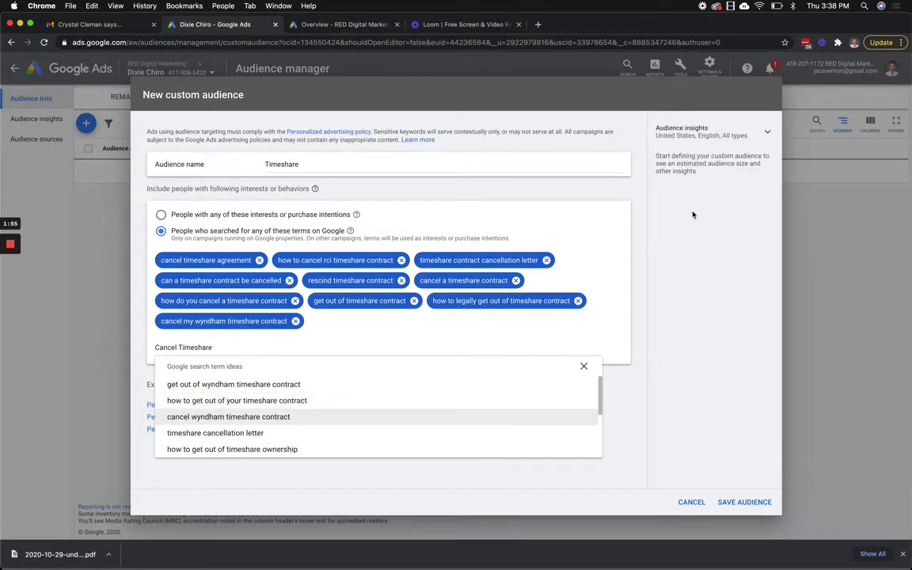
{"action": "left_click", "coordinate": [179, 399]}
{"action": "left_click", "coordinate": [184, 384]}
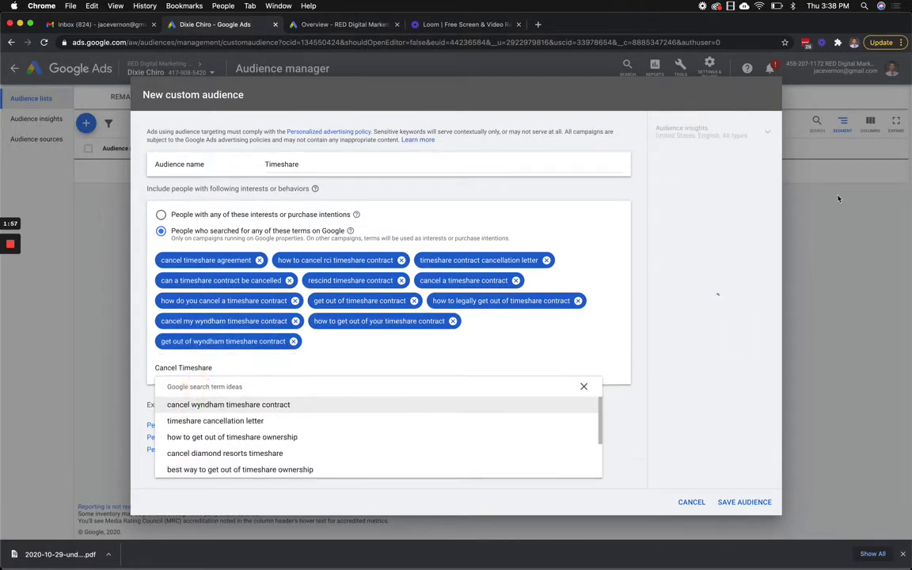
Step: Remove all the timeshare search terms from the custom audience
{"action": "left_click", "coordinate": [259, 260]}
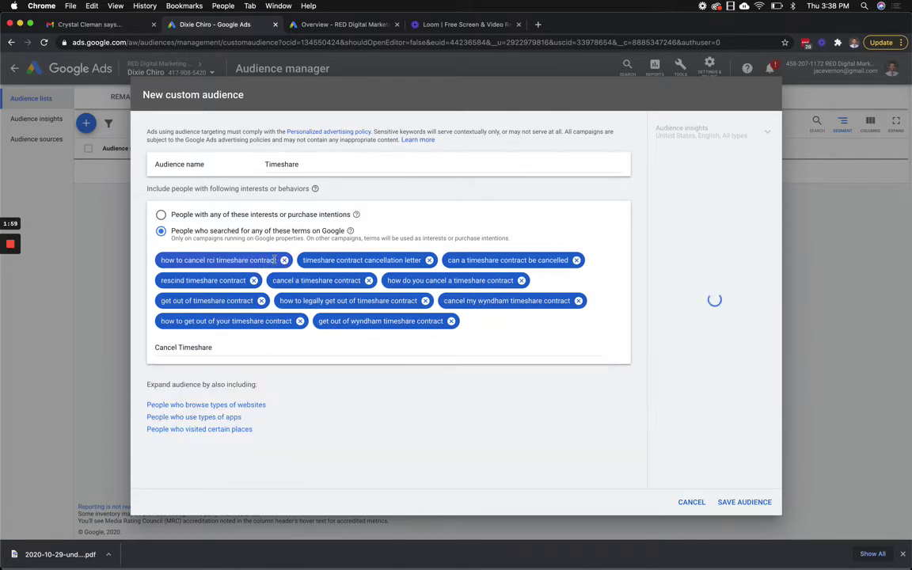
{"action": "left_click", "coordinate": [286, 260]}
{"action": "left_click", "coordinate": [256, 281]}
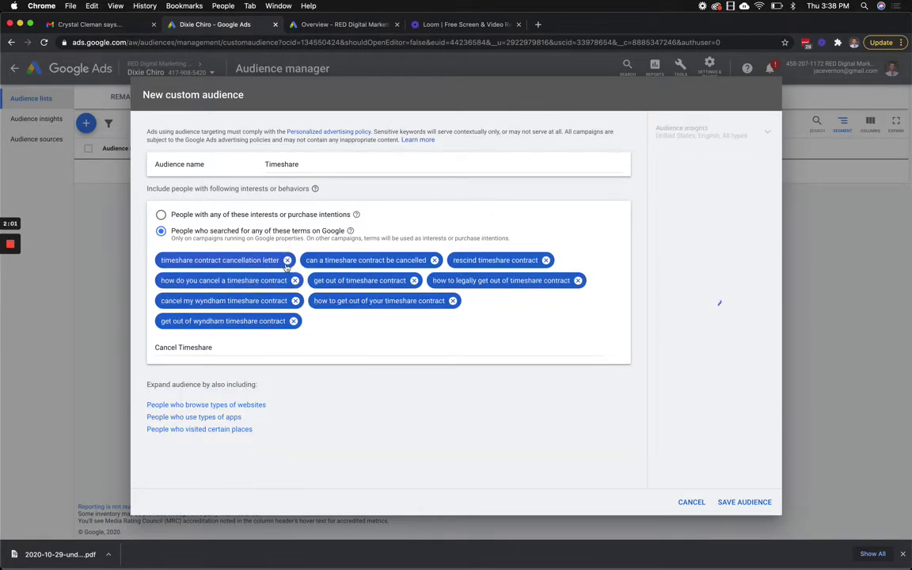
{"action": "left_click", "coordinate": [286, 260]}
{"action": "left_click", "coordinate": [289, 260]}
{"action": "left_click", "coordinate": [247, 259]}
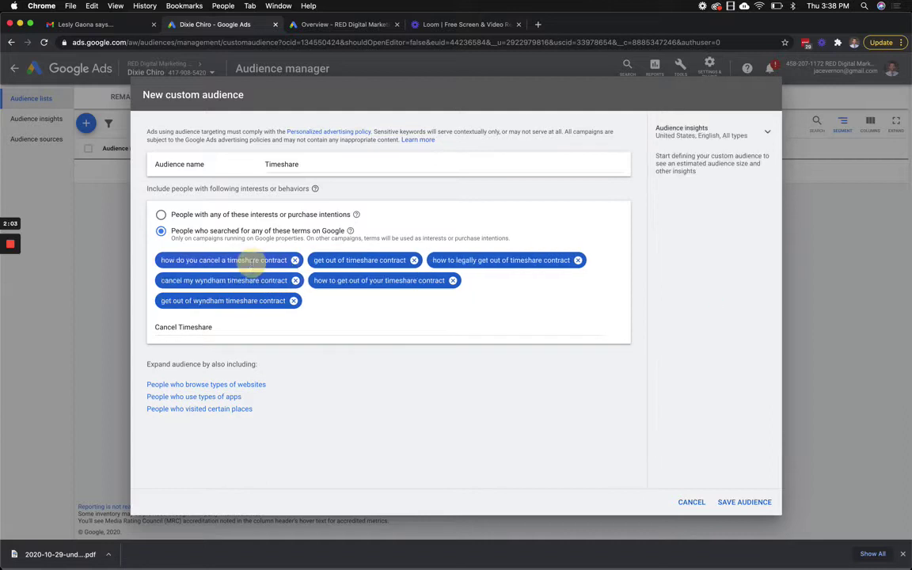
{"action": "left_click", "coordinate": [294, 259]}
{"action": "left_click", "coordinate": [299, 280]}
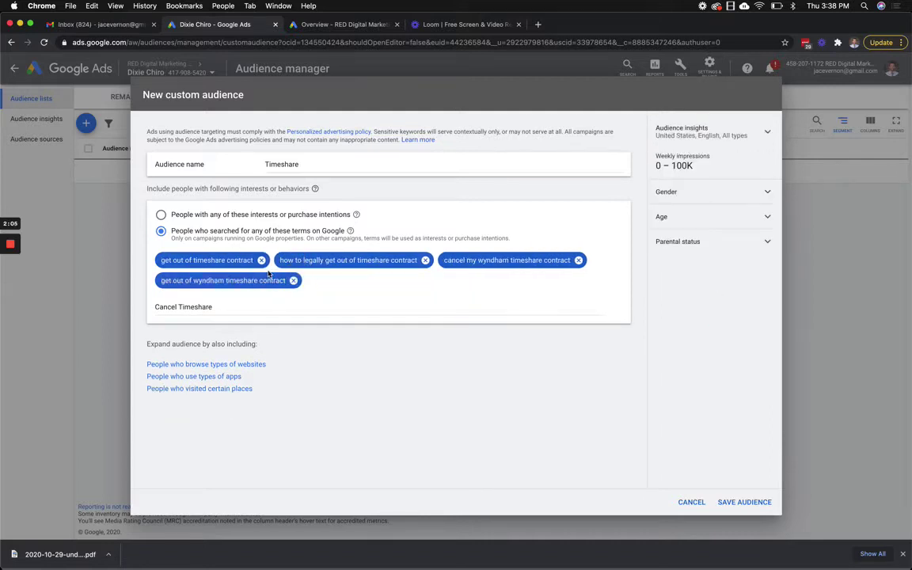
{"action": "left_click", "coordinate": [259, 260]}
{"action": "left_click", "coordinate": [459, 259]}
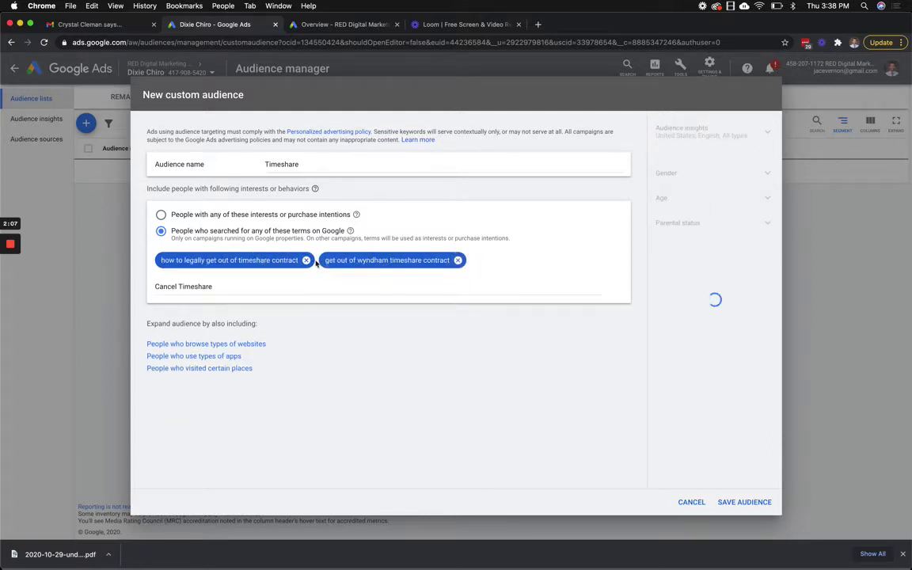
{"action": "left_click", "coordinate": [305, 259]}
{"action": "left_click", "coordinate": [294, 259]}
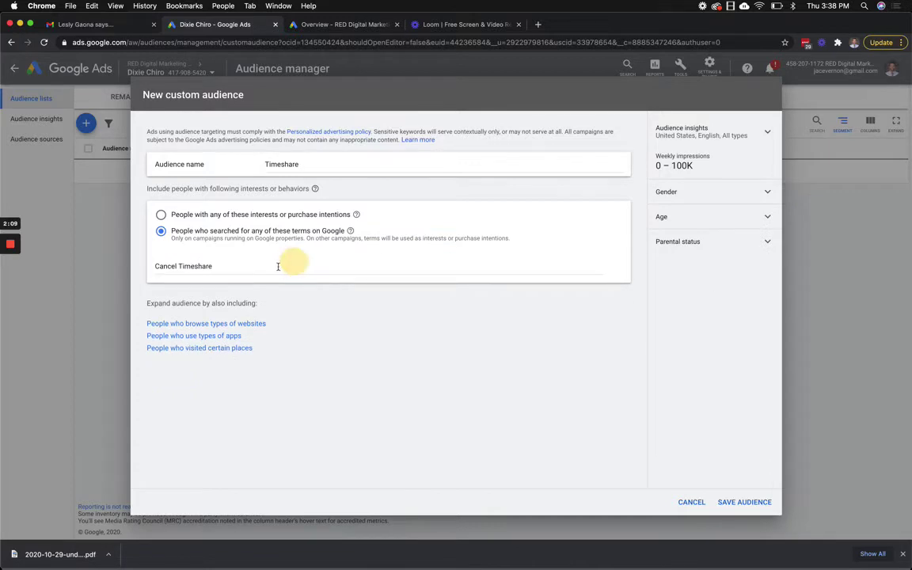
Step: Replace the search term query with "digital Marketing", browse its ideas, and refine it to "digital Marketing agency"
{"action": "triple_click", "coordinate": [203, 267]}
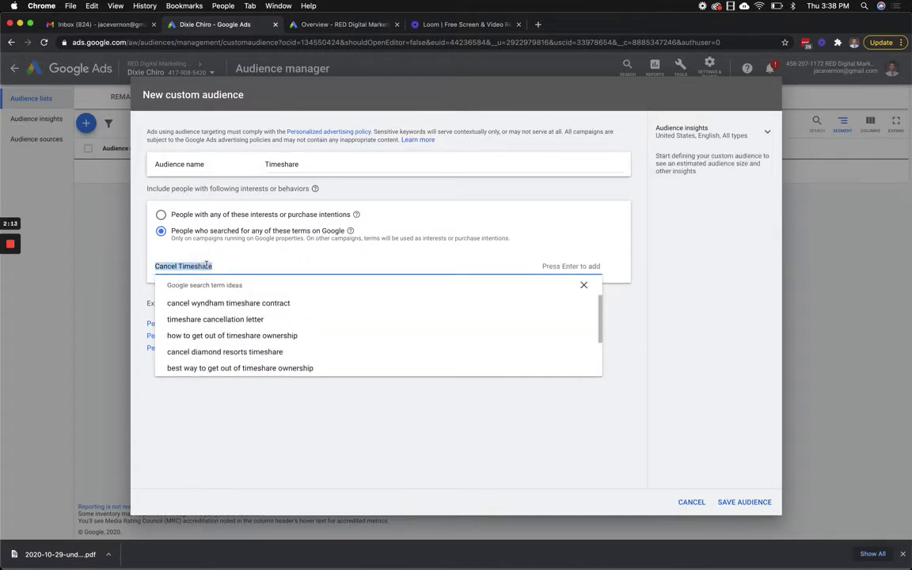
{"action": "type", "text": "digital Marketing"}
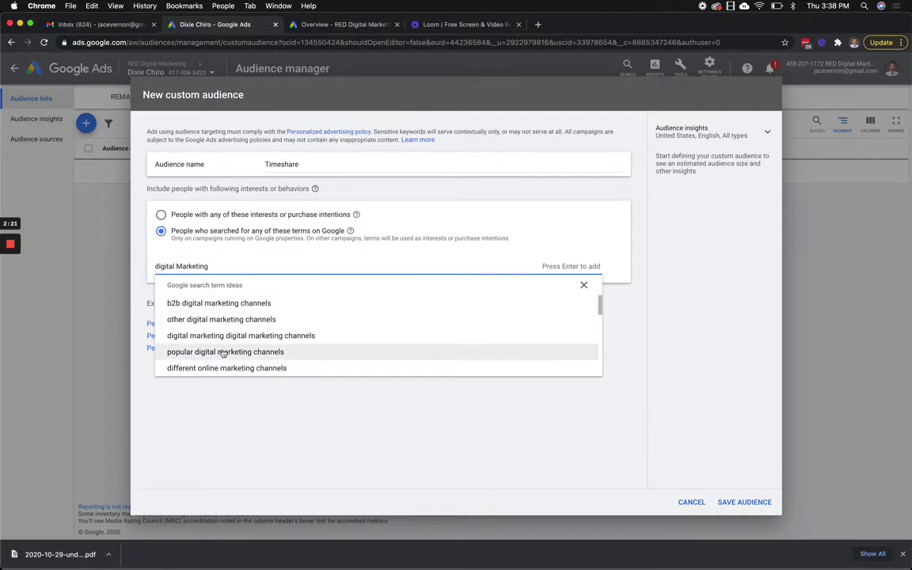
{"action": "scroll", "coordinate": [221, 354], "scroll_direction": "down", "scroll_amount": 5}
{"action": "scroll", "coordinate": [222, 354], "scroll_direction": "down", "scroll_amount": 4}
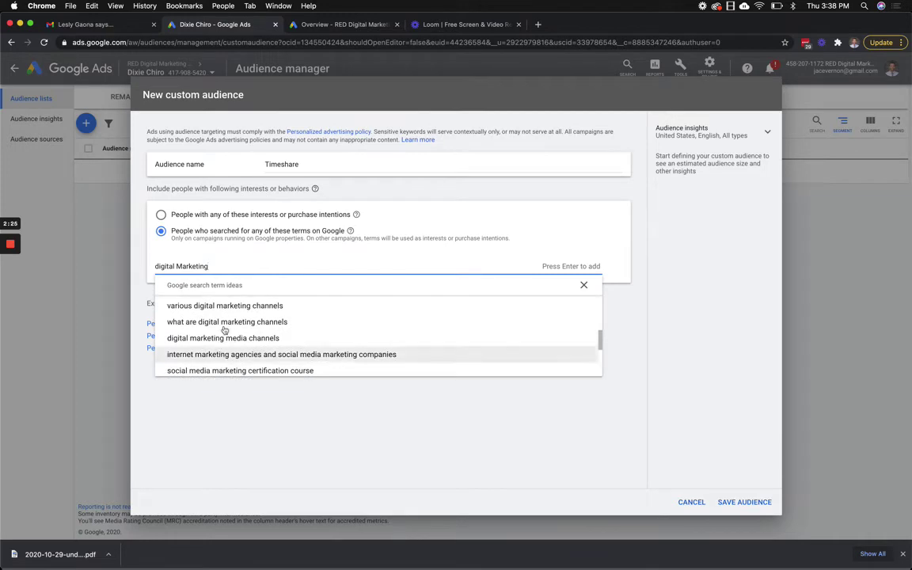
{"action": "type", "text": "agne"}
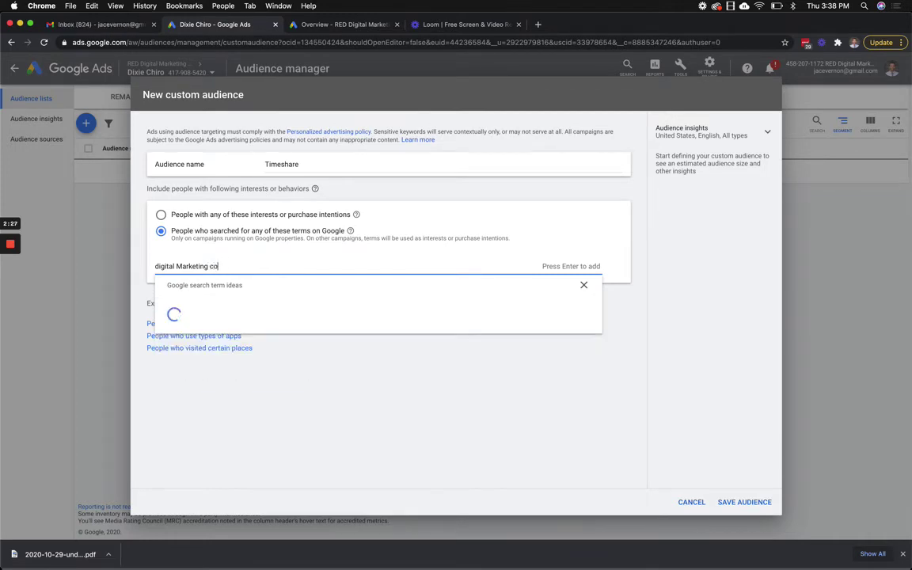
{"action": "key", "text": "BackSpace"}
{"action": "key", "text": "BackSpace"}
{"action": "type", "text": "ency"}
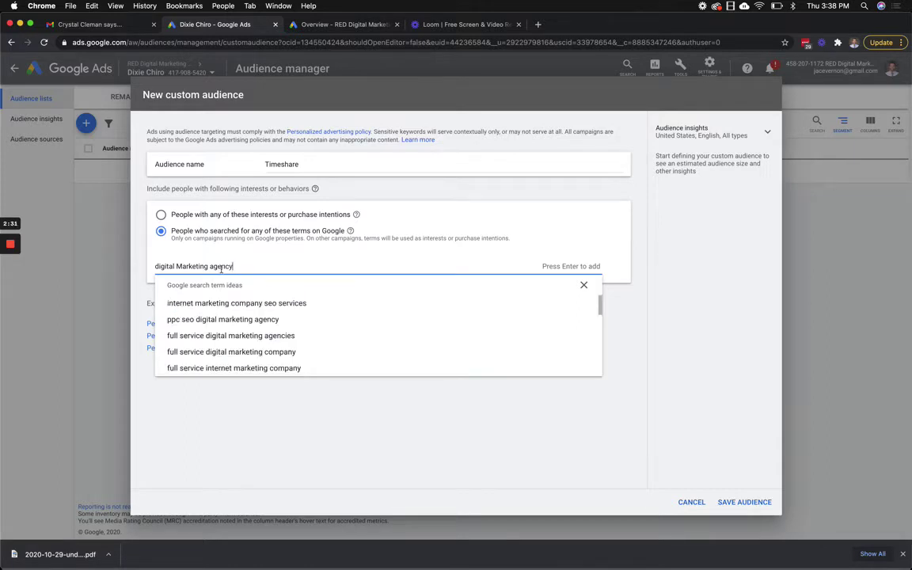
Step: Add the terms "internet marketing company seo services", "ppc seo digital marketing agency", "full service digital marketing agencies" and "full service digital marketing company"
{"action": "left_click", "coordinate": [215, 304]}
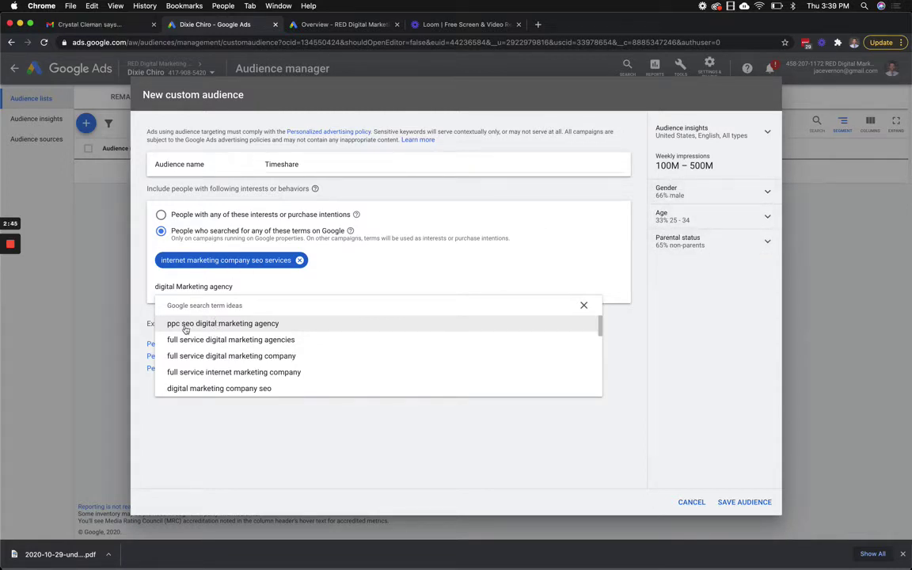
{"action": "left_click", "coordinate": [238, 326]}
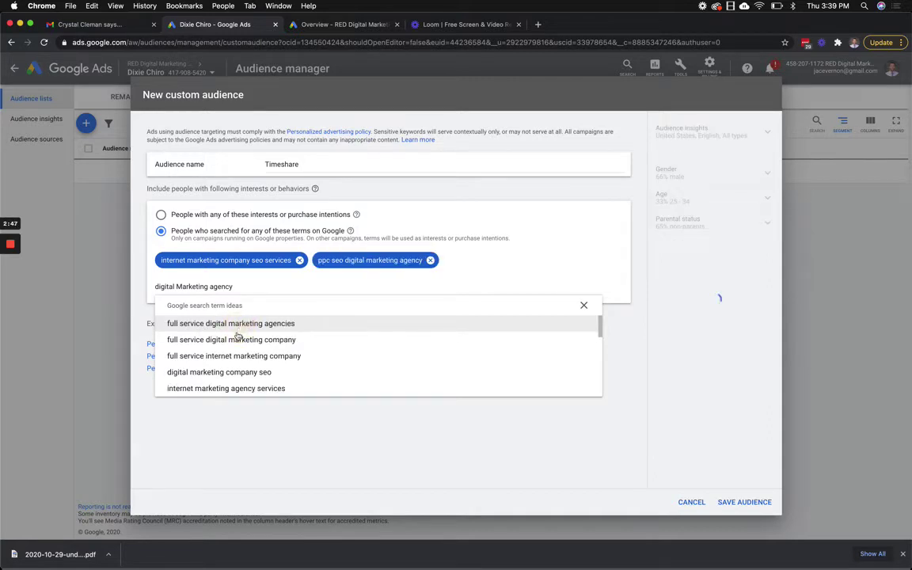
{"action": "left_click", "coordinate": [236, 325]}
{"action": "left_click", "coordinate": [235, 324]}
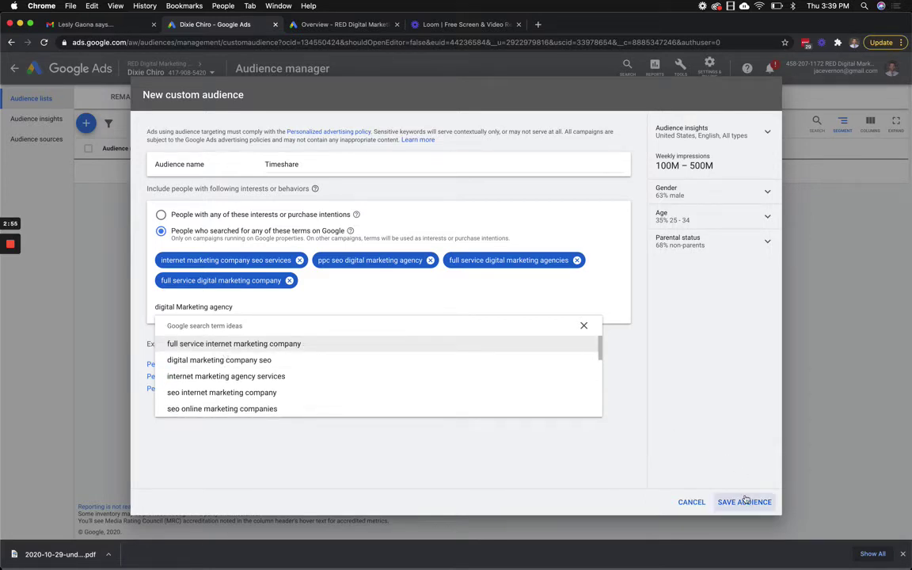
Step: Cancel the new custom audience, switch to the manager account's overview, and open the Ydraw account
{"action": "left_click", "coordinate": [691, 504]}
{"action": "left_click", "coordinate": [332, 26]}
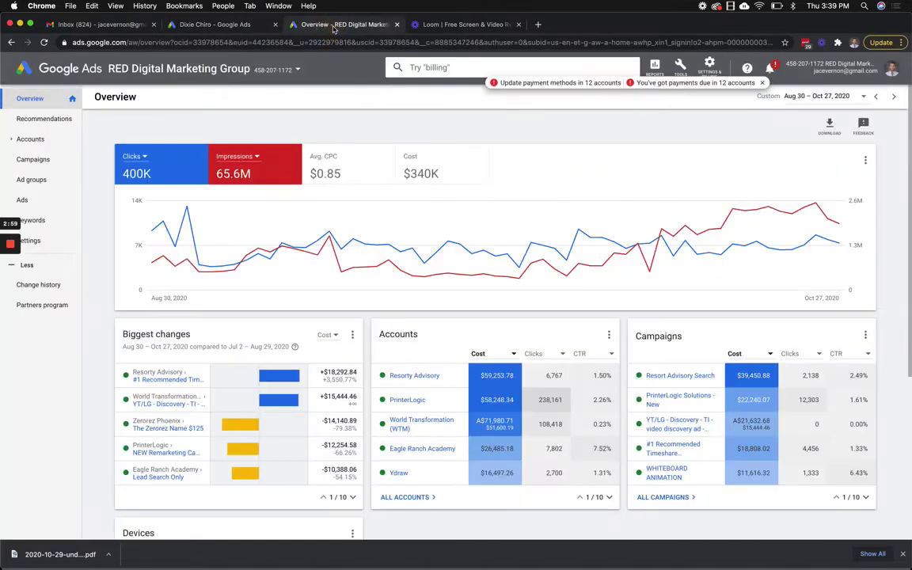
{"action": "left_click", "coordinate": [285, 69]}
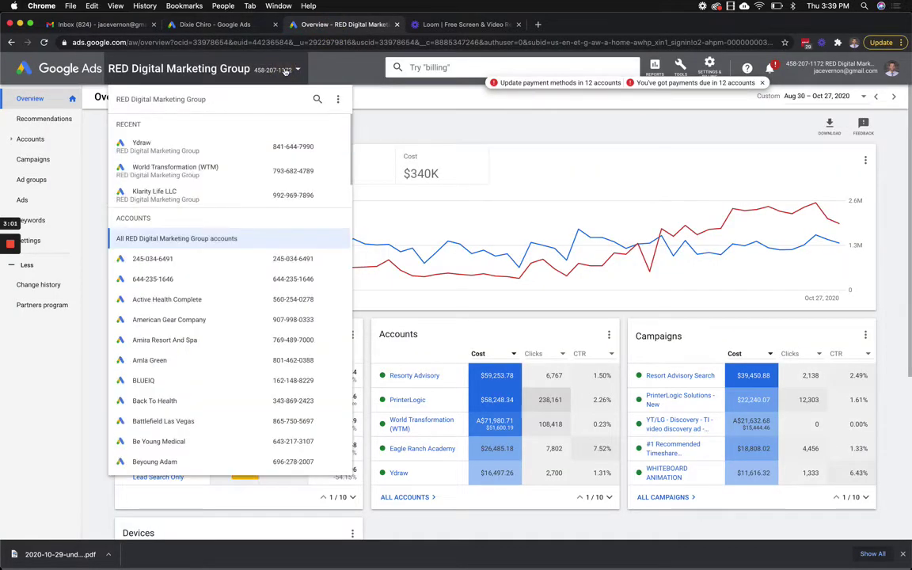
{"action": "scroll", "coordinate": [177, 308], "scroll_direction": "down", "scroll_amount": 10}
{"action": "scroll", "coordinate": [176, 309], "scroll_direction": "down", "scroll_amount": 10}
{"action": "left_click", "coordinate": [156, 366]}
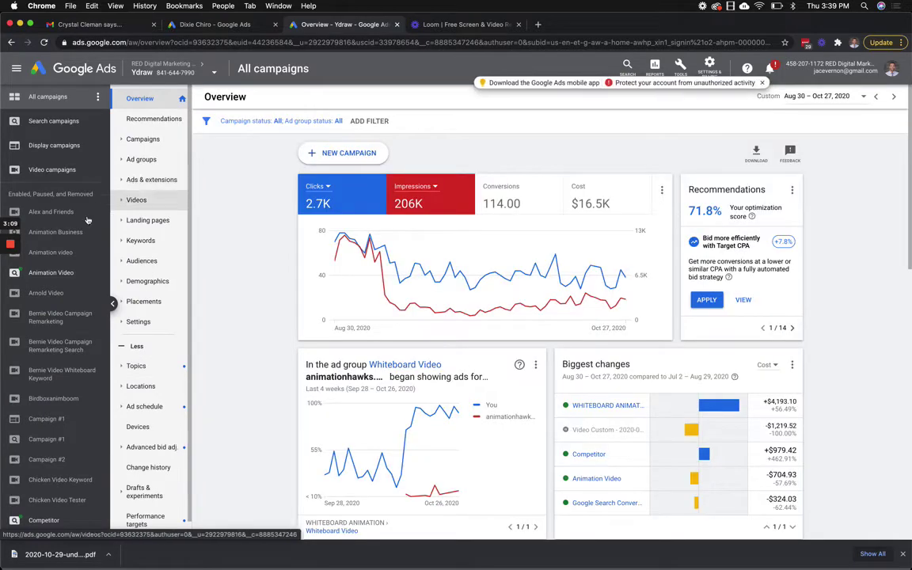
Step: List the account's display campaigns and filter them by campaign status to all enabled
{"action": "left_click", "coordinate": [80, 125]}
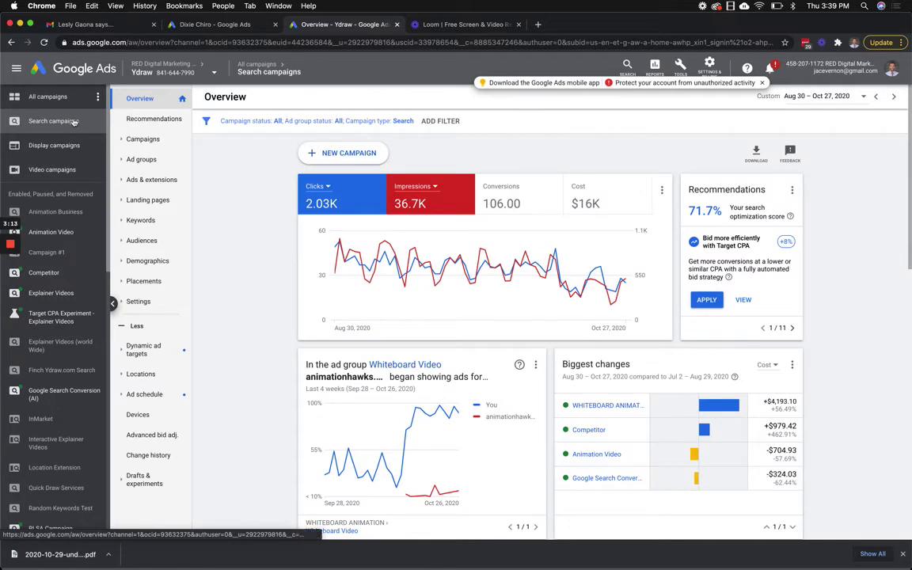
{"action": "left_click", "coordinate": [67, 146]}
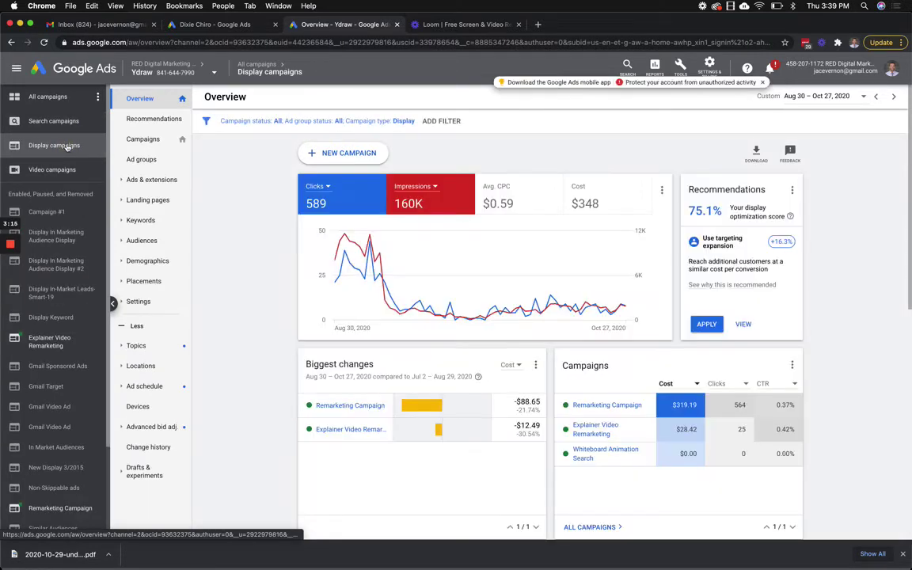
{"action": "left_click", "coordinate": [146, 140]}
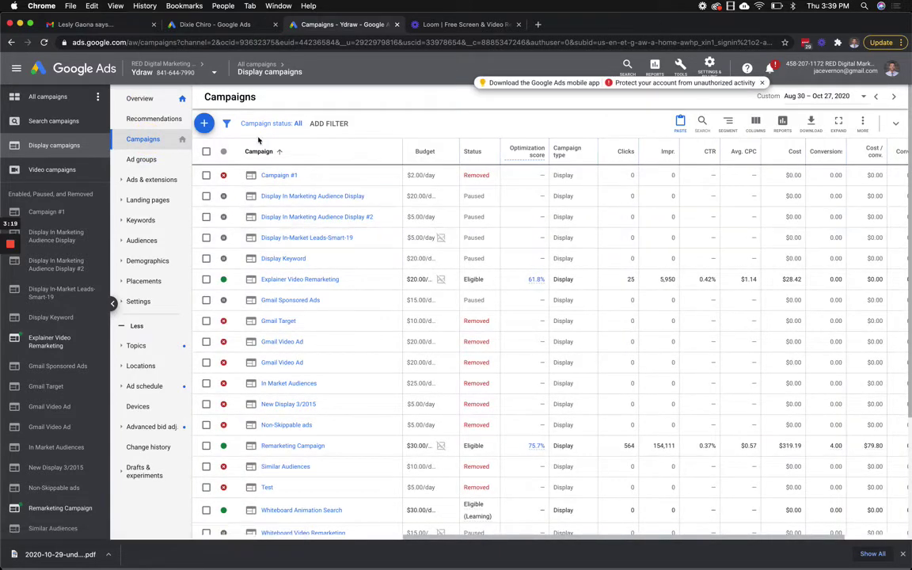
{"action": "left_click", "coordinate": [289, 124]}
{"action": "left_click", "coordinate": [268, 174]}
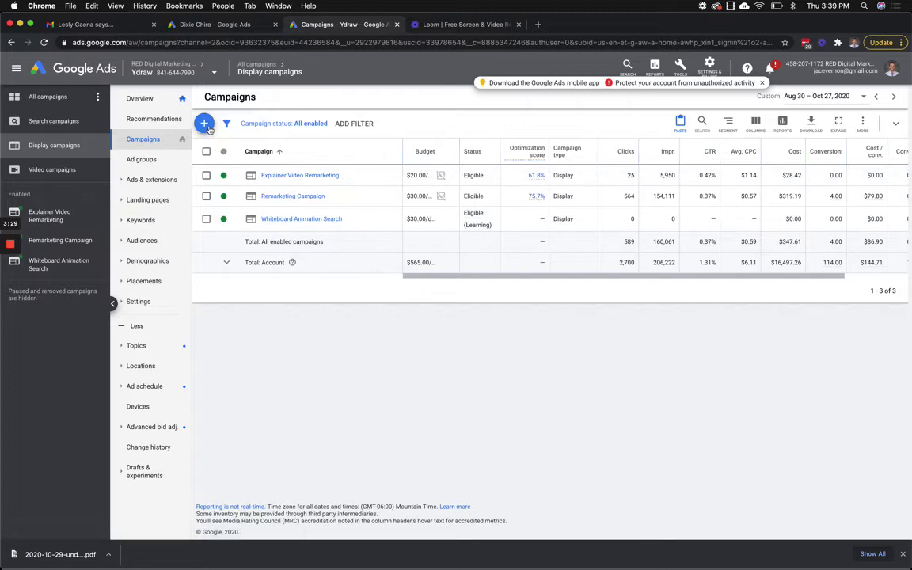
Step: Start a new campaign without a goal's guidance and select Display as the campaign type
{"action": "left_click", "coordinate": [210, 128]}
{"action": "left_click", "coordinate": [252, 160]}
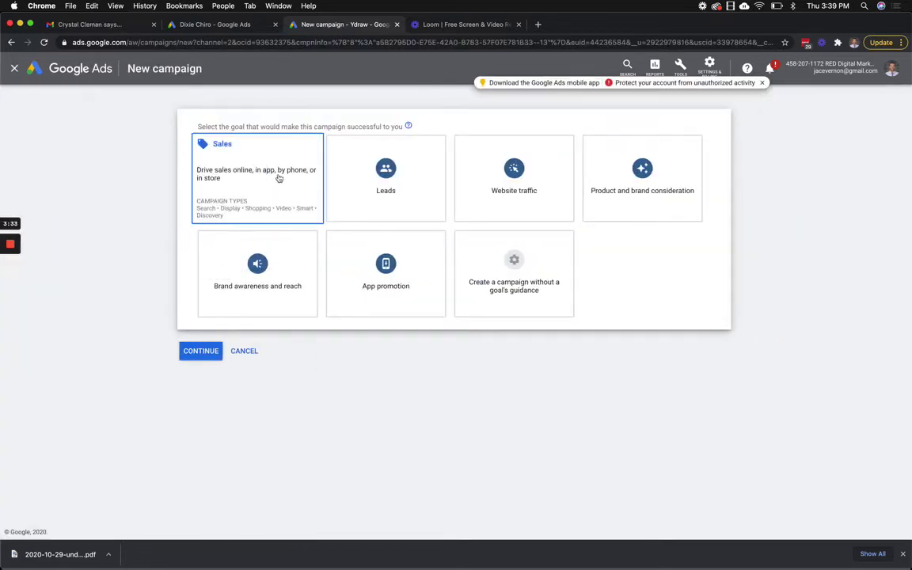
{"action": "left_click", "coordinate": [509, 271]}
{"action": "scroll", "coordinate": [456, 241], "scroll_direction": "down", "scroll_amount": 2}
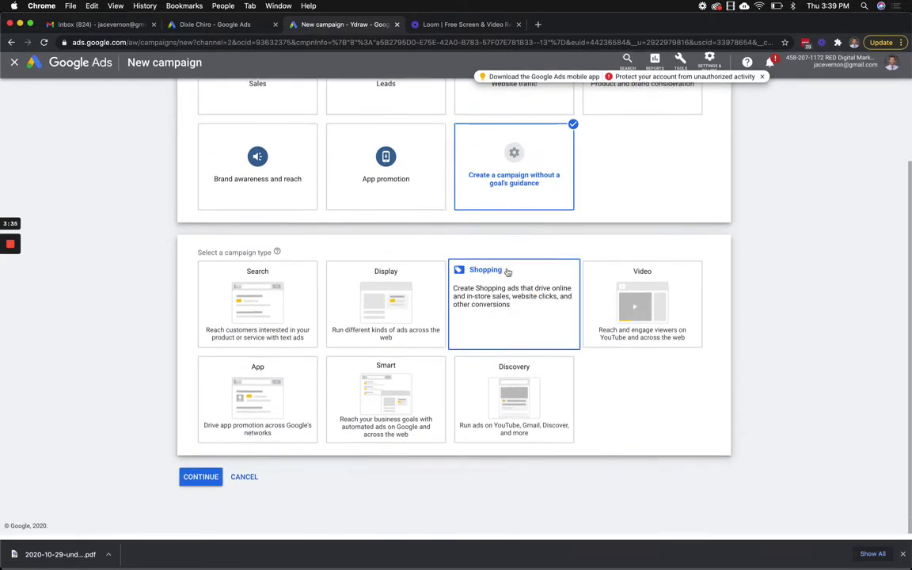
{"action": "left_click", "coordinate": [398, 317]}
{"action": "scroll", "coordinate": [397, 316], "scroll_direction": "down", "scroll_amount": 5}
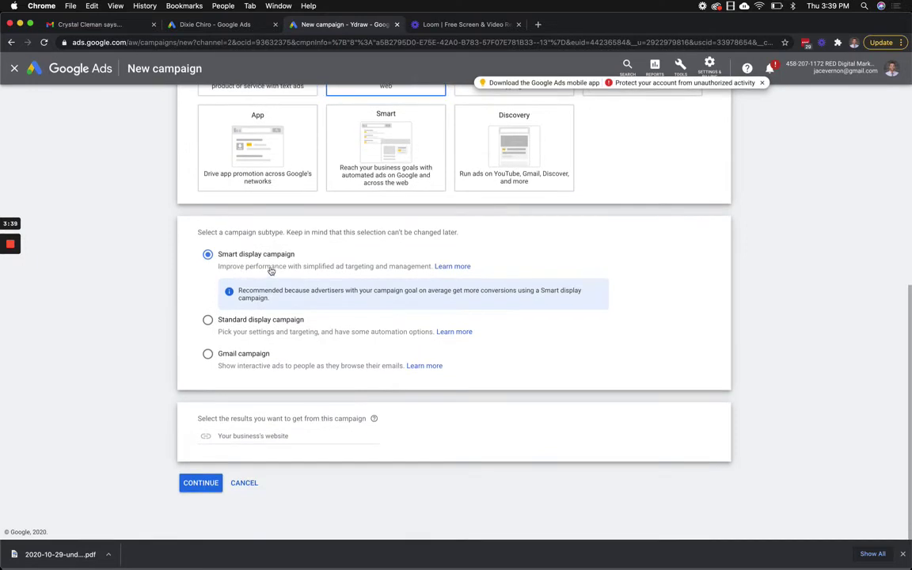
Step: Select the Standard display campaign subtype, enter ydraw.com as the business website, and continue to the campaign settings
{"action": "left_click", "coordinate": [207, 320]}
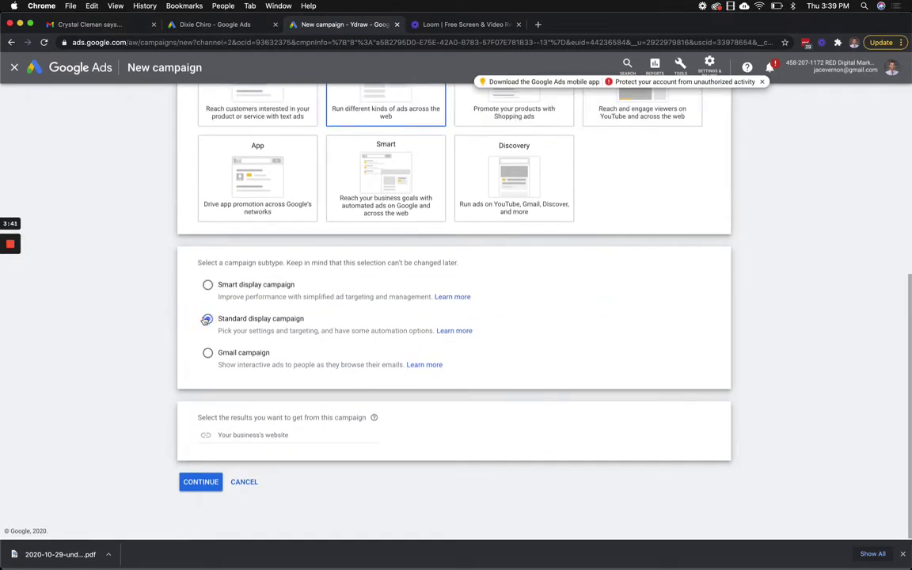
{"action": "left_click", "coordinate": [227, 435]}
{"action": "type", "text": "ydraw"}
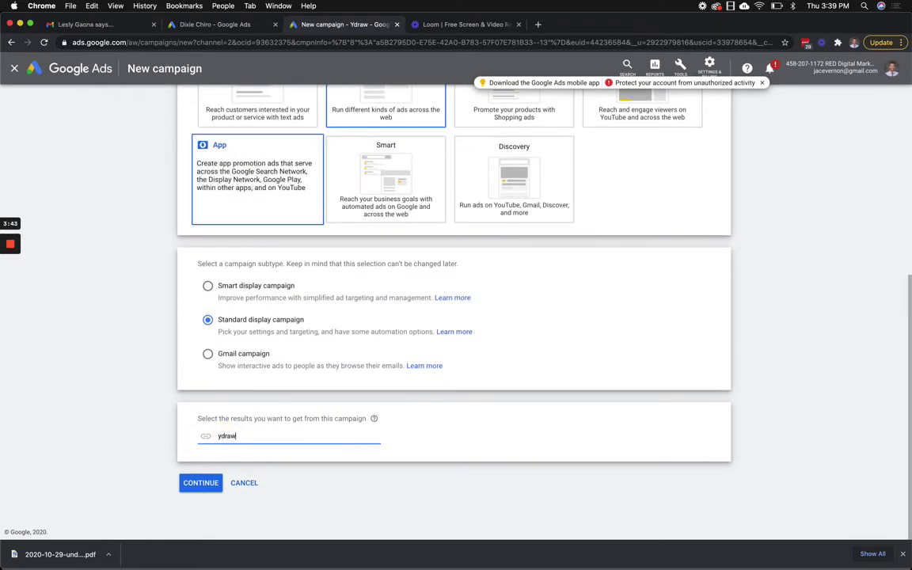
{"action": "left_click", "coordinate": [201, 483]}
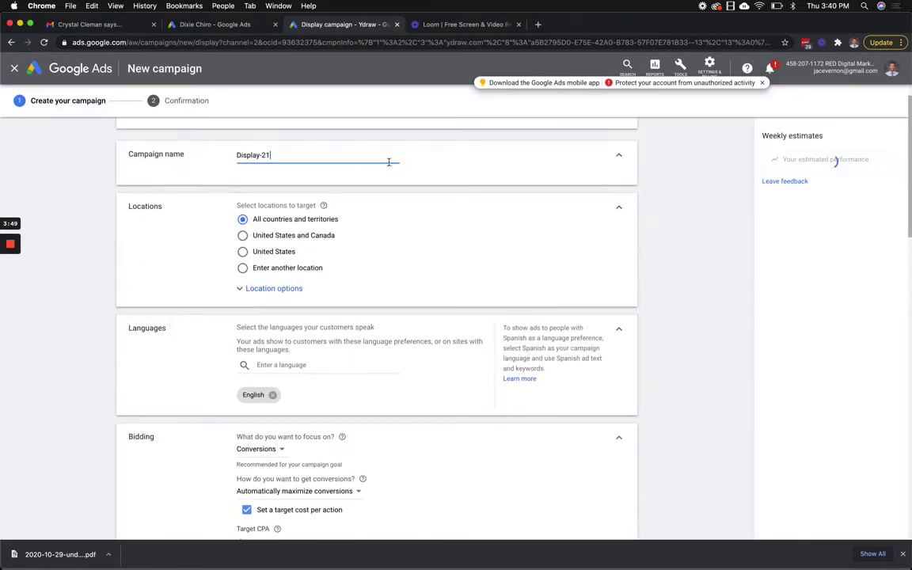
Step: Set the target location to United States and target the ad group at the "Whiteboard Video Search" custom audience
{"action": "scroll", "coordinate": [389, 166], "scroll_direction": "down", "scroll_amount": 5}
{"action": "scroll", "coordinate": [386, 151], "scroll_direction": "down", "scroll_amount": 2}
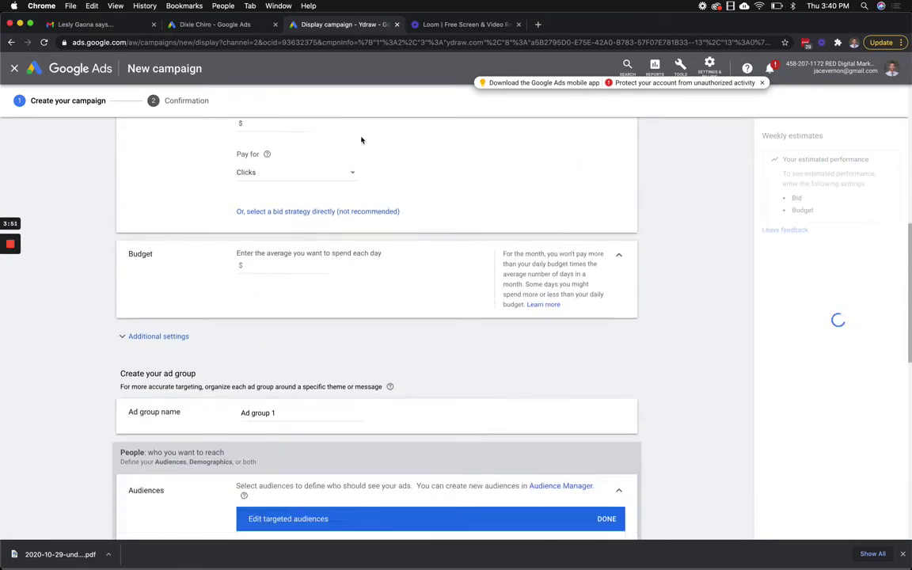
{"action": "scroll", "coordinate": [303, 228], "scroll_direction": "down", "scroll_amount": 5}
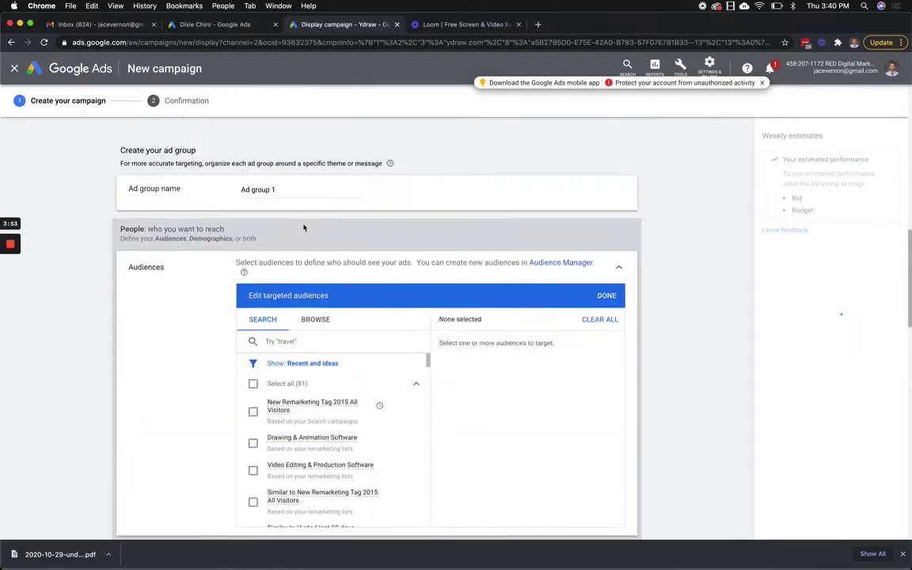
{"action": "left_click", "coordinate": [313, 180]}
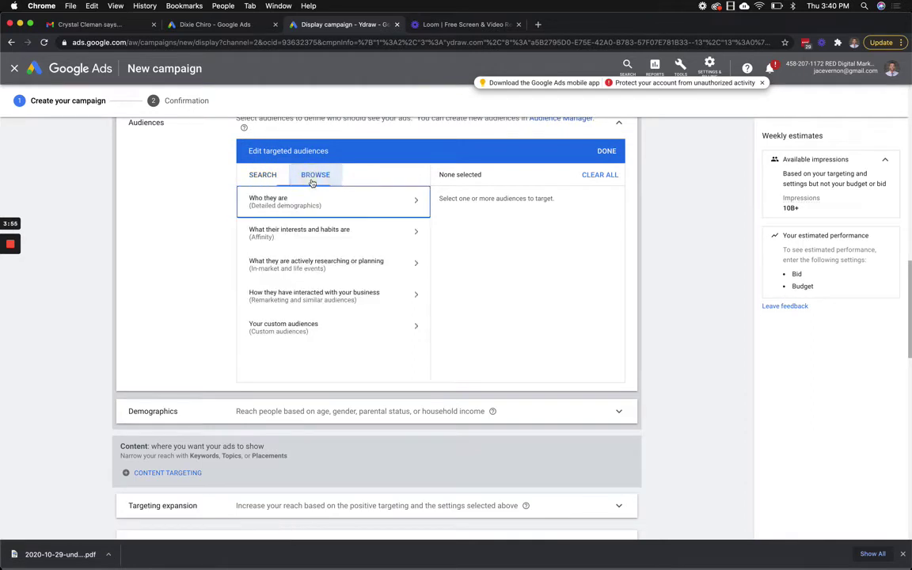
{"action": "left_click", "coordinate": [302, 326]}
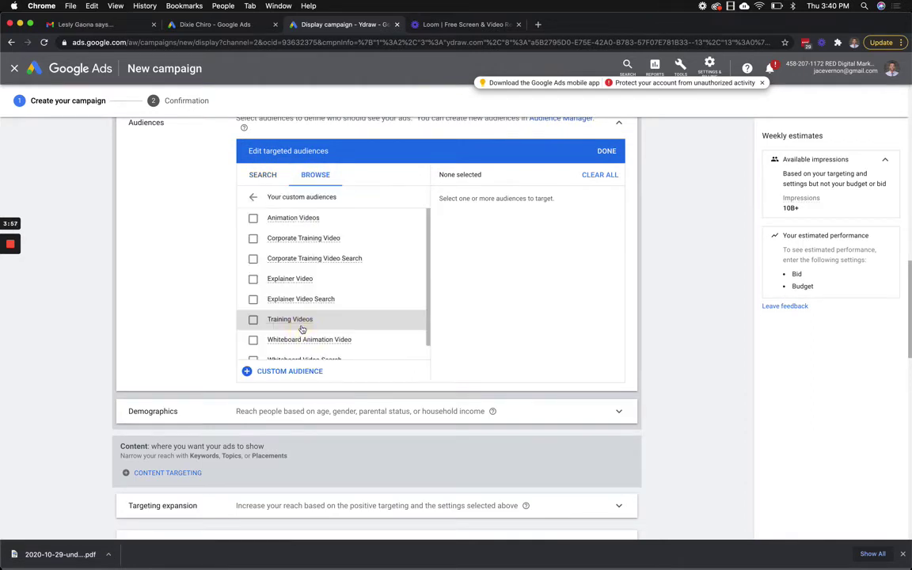
{"action": "scroll", "coordinate": [313, 285], "scroll_direction": "down", "scroll_amount": 3}
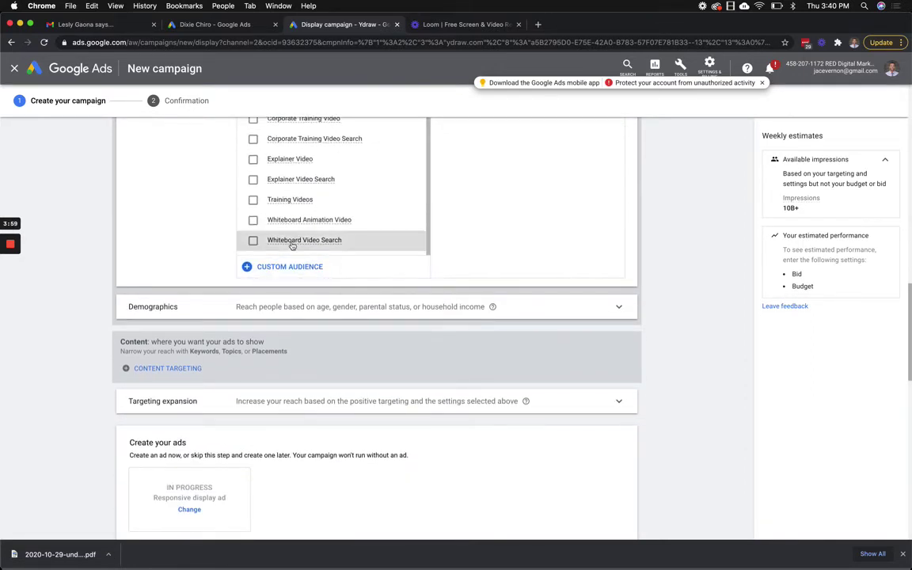
{"action": "mouse_move", "coordinate": [292, 246]}
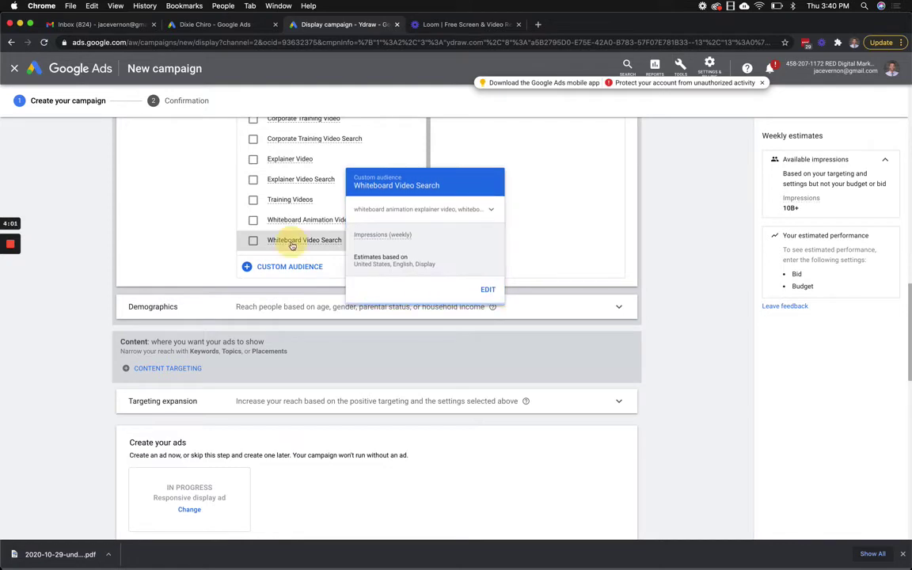
{"action": "left_click", "coordinate": [291, 245]}
Step: Turn off targeting expansion for the ad group
{"action": "scroll", "coordinate": [337, 376], "scroll_direction": "down", "scroll_amount": 3}
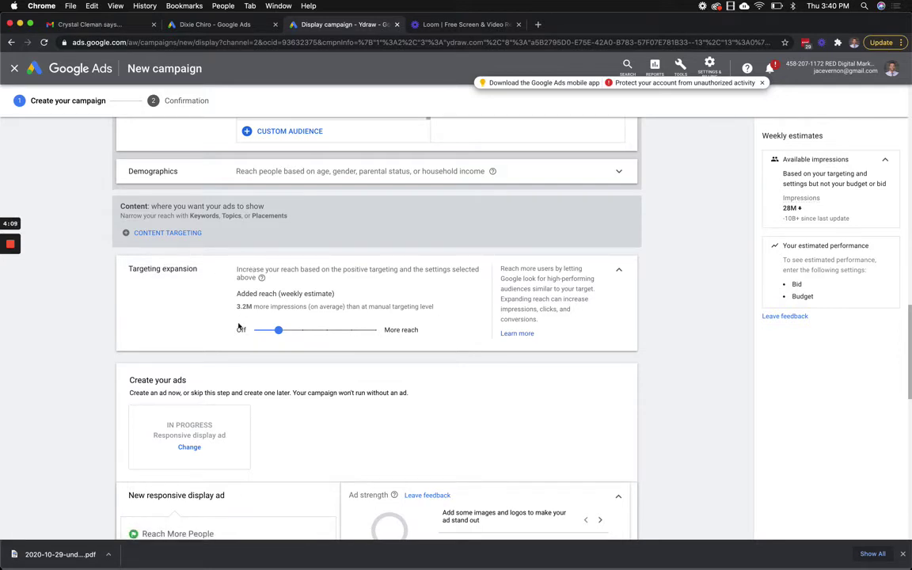
{"action": "scroll", "coordinate": [238, 327], "scroll_direction": "up", "scroll_amount": 3}
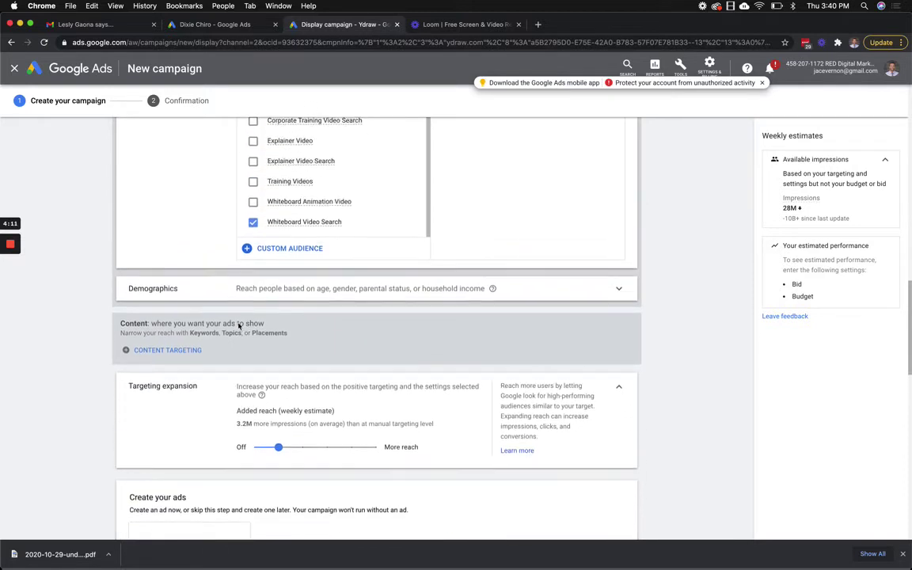
{"action": "scroll", "coordinate": [306, 254], "scroll_direction": "down", "scroll_amount": 3}
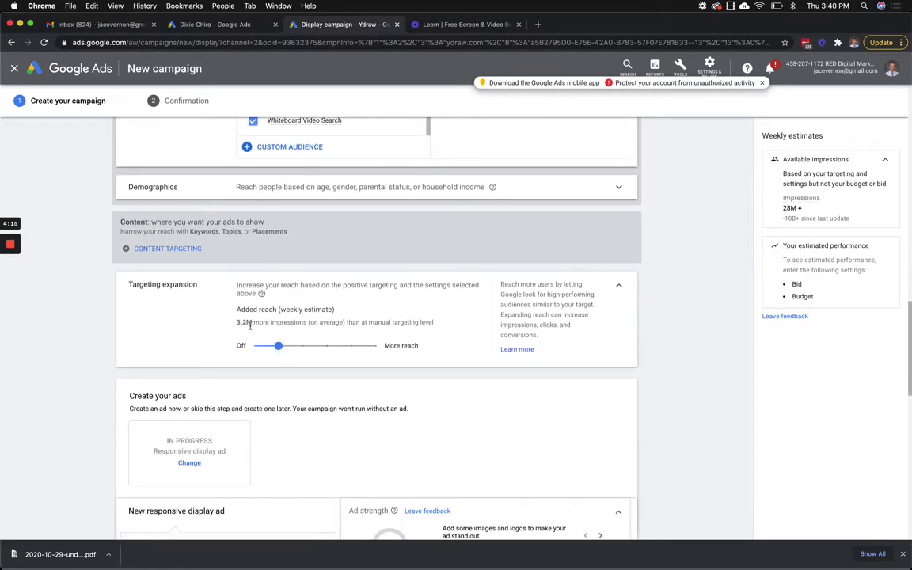
{"action": "left_click_drag", "start_coordinate": [277, 346], "coordinate": [237, 345]}
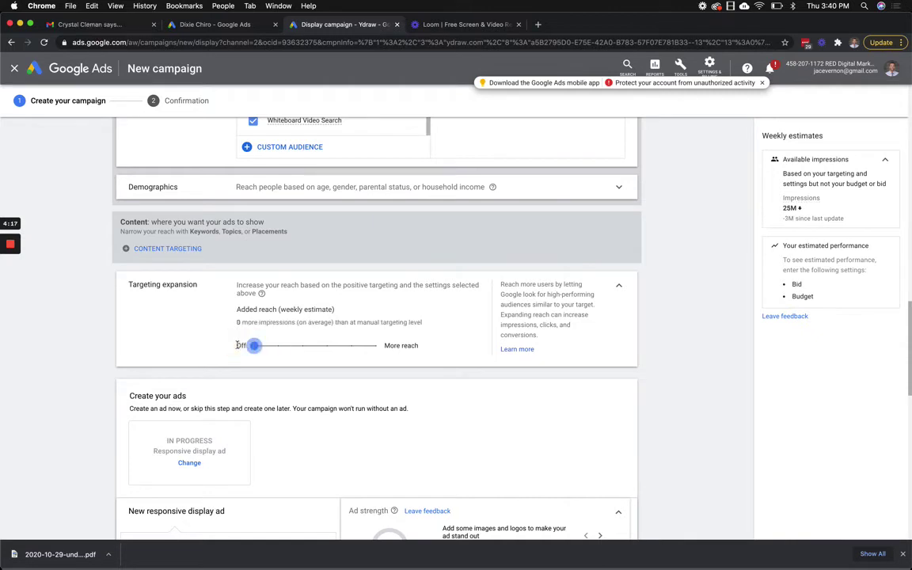
{"action": "scroll", "coordinate": [237, 345], "scroll_direction": "up", "scroll_amount": 2}
{"action": "mouse_move", "coordinate": [290, 186]}
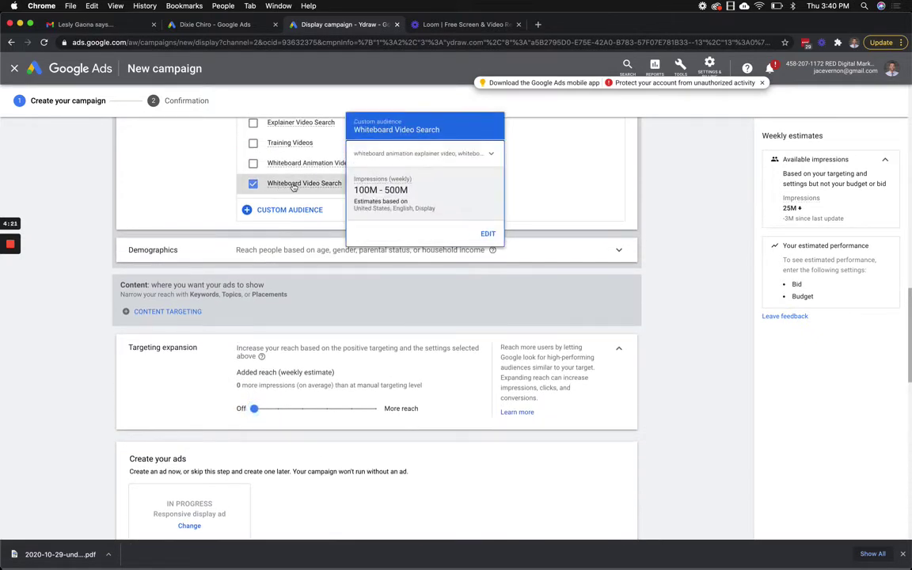
{"action": "left_click_drag", "start_coordinate": [254, 409], "coordinate": [196, 418]}
Step: Review the responsive display ad fields and campaign settings, then leave the new display campaign without saving it
{"action": "scroll", "coordinate": [190, 419], "scroll_direction": "down", "scroll_amount": 5}
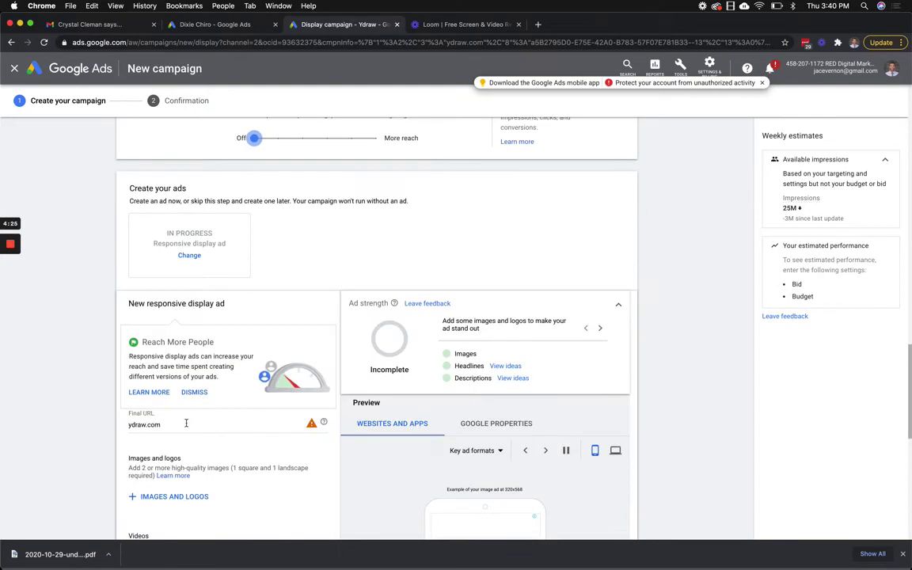
{"action": "scroll", "coordinate": [186, 422], "scroll_direction": "down", "scroll_amount": 10}
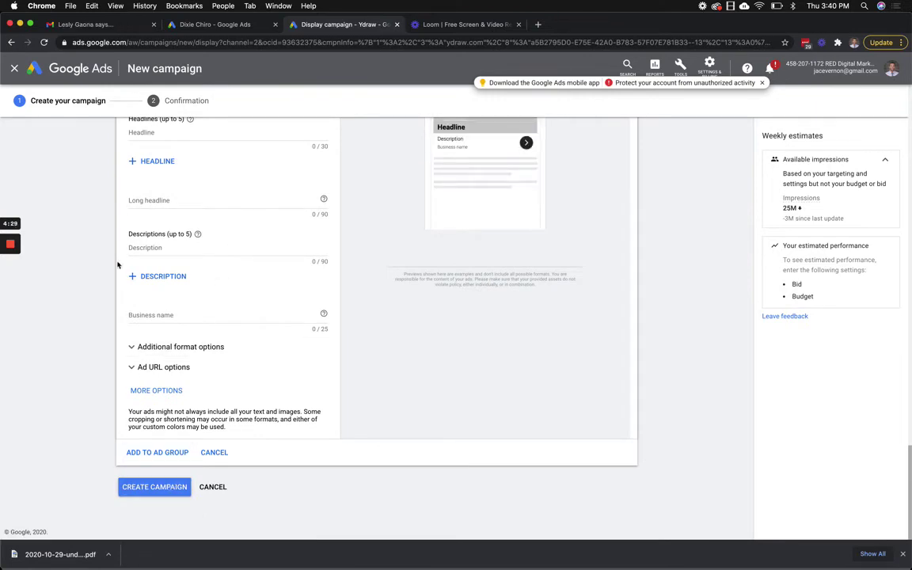
{"action": "scroll", "coordinate": [107, 220], "scroll_direction": "up", "scroll_amount": 20}
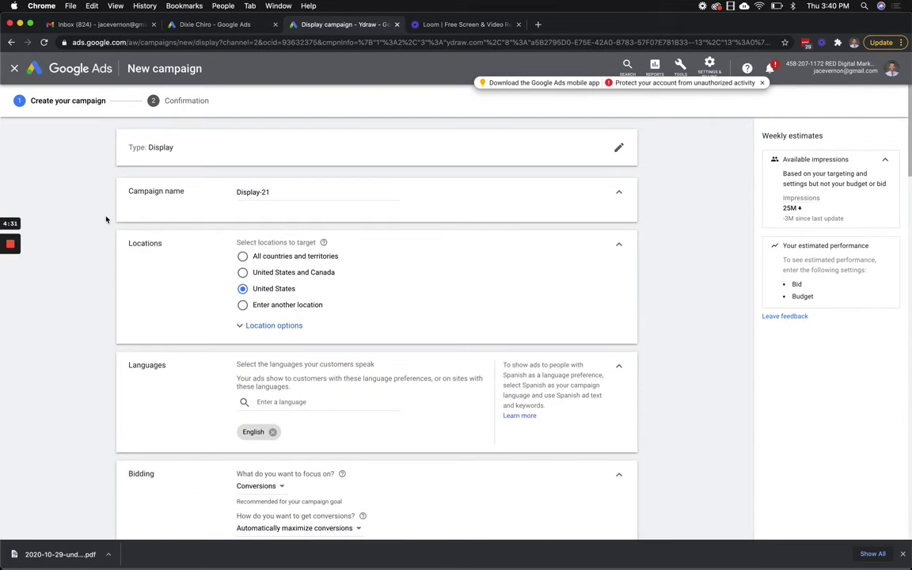
{"action": "left_click", "coordinate": [15, 71]}
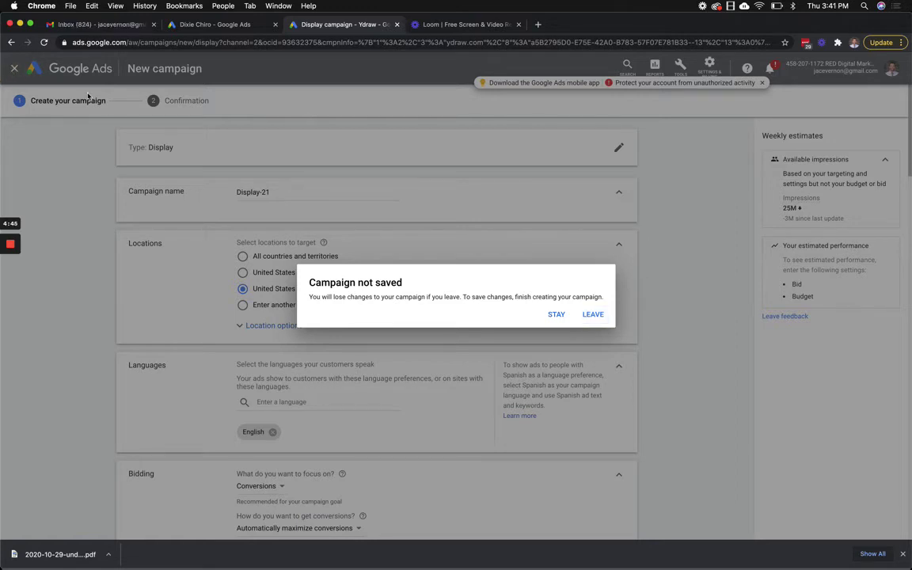
{"action": "left_click", "coordinate": [594, 315]}
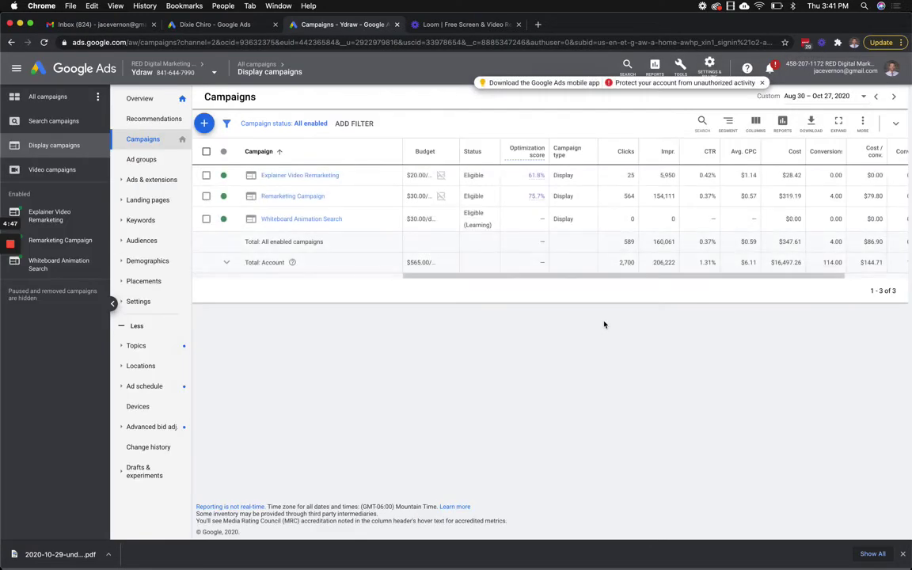
Step: From the video campaigns list, start a new campaign without a goal's guidance and select Video as the campaign type
{"action": "left_click", "coordinate": [204, 125]}
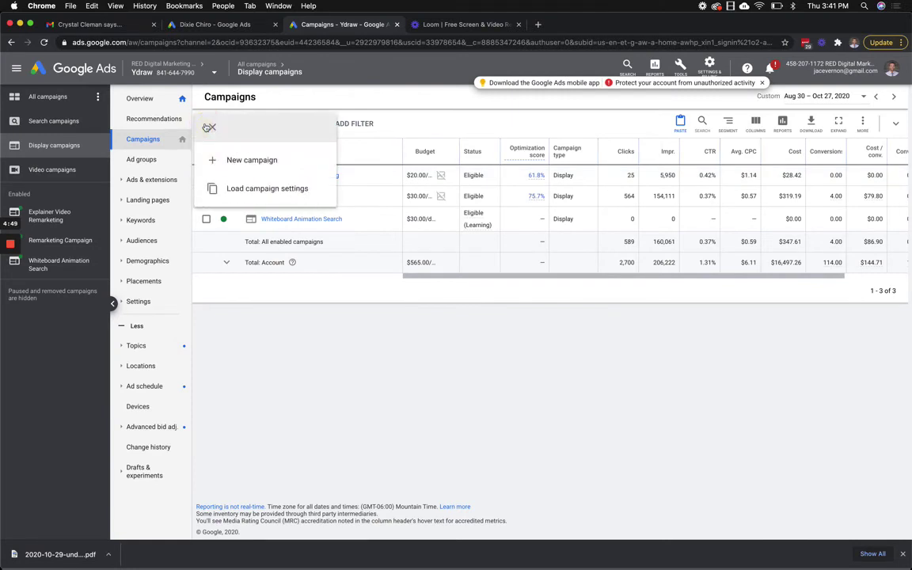
{"action": "left_click", "coordinate": [82, 166]}
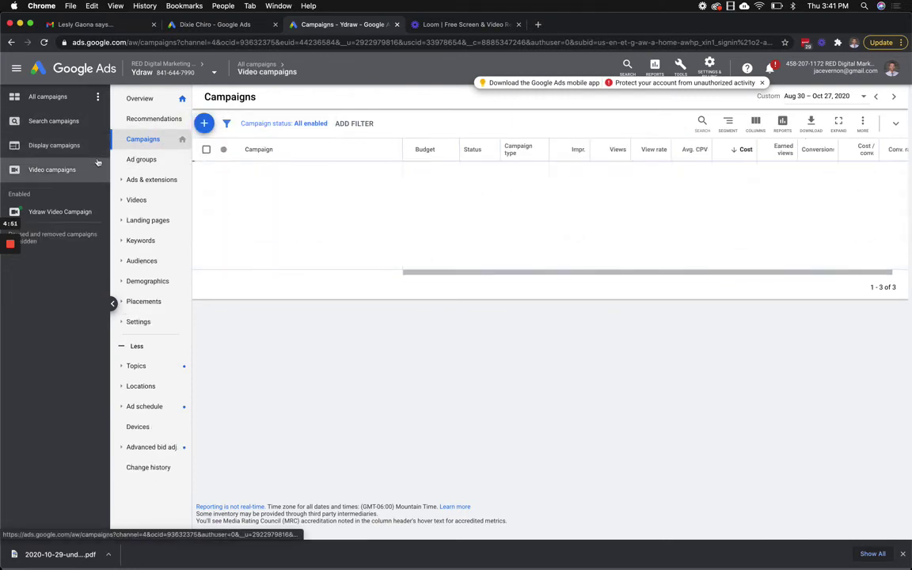
{"action": "left_click", "coordinate": [212, 125]}
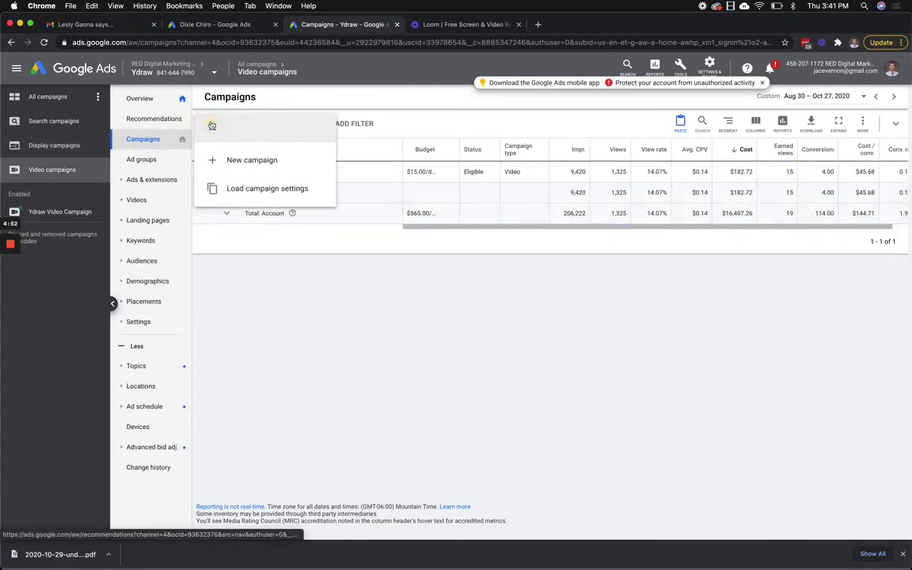
{"action": "left_click", "coordinate": [239, 159]}
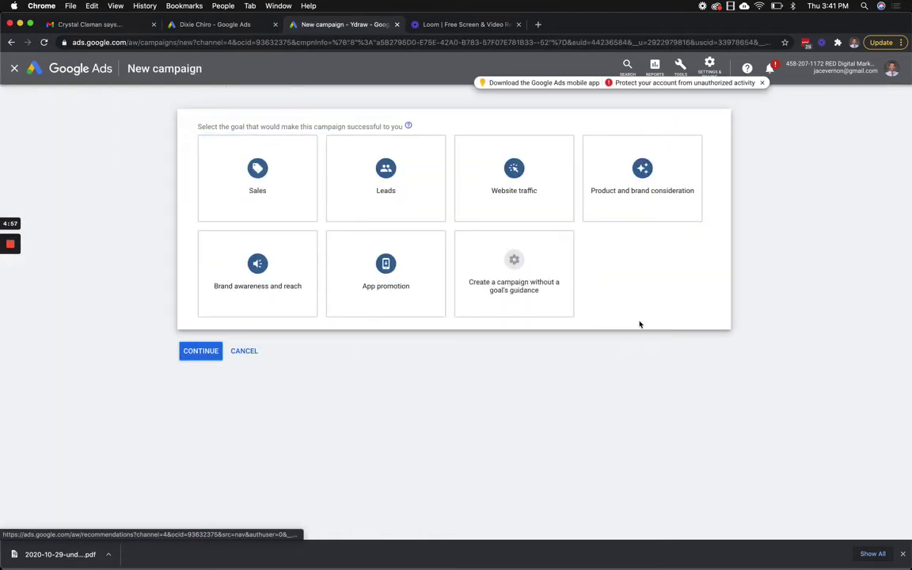
{"action": "left_click", "coordinate": [513, 249]}
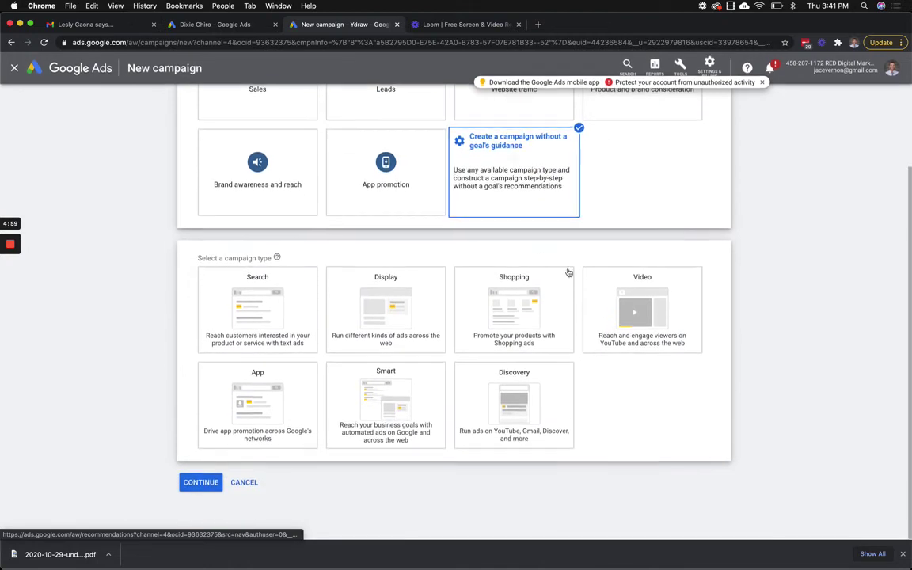
{"action": "left_click", "coordinate": [649, 311]}
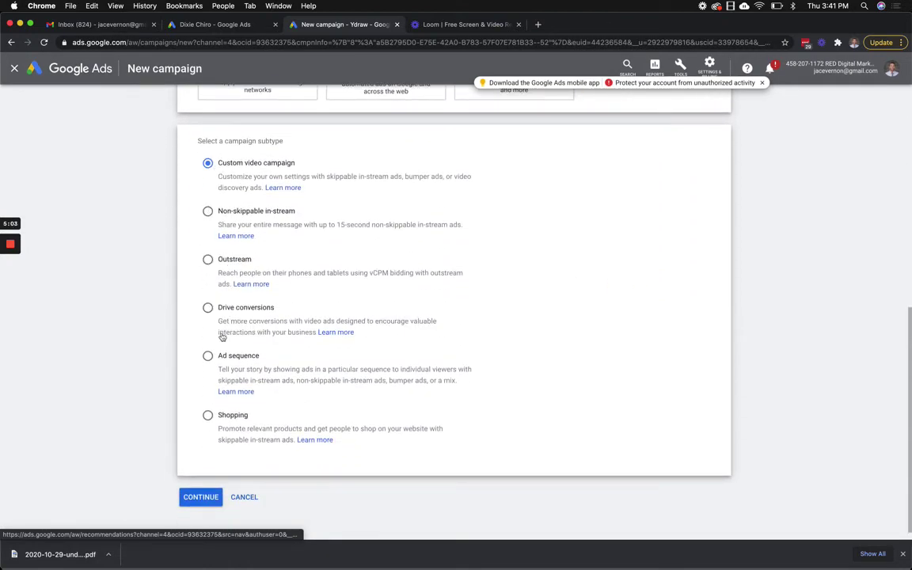
Step: Continue with the Custom video campaign subtype to open the new campaign's settings
{"action": "left_click", "coordinate": [193, 488]}
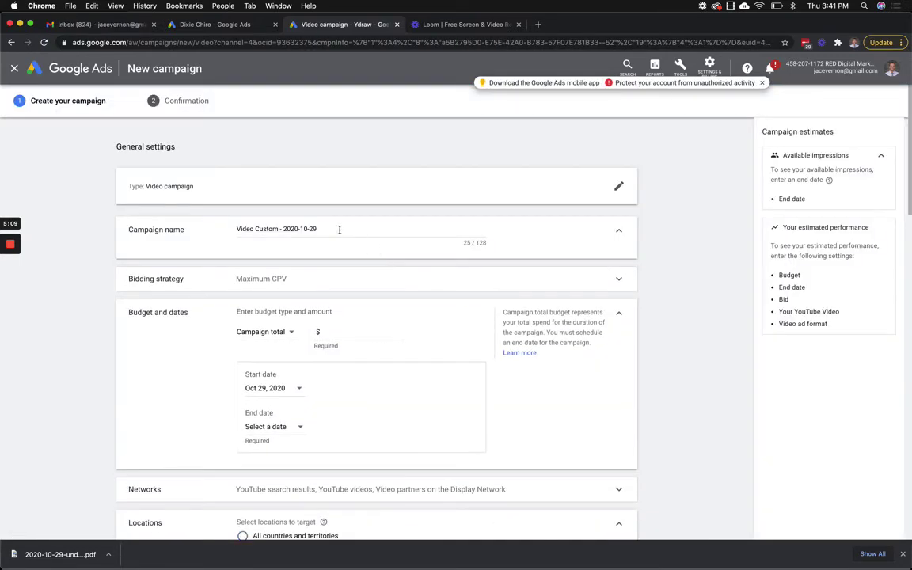
{"action": "triple_click", "coordinate": [339, 228]}
Step: Target the ad group at the "Whiteboard Video Search" audience from your custom audiences
{"action": "scroll", "coordinate": [339, 229], "scroll_direction": "down", "scroll_amount": 10}
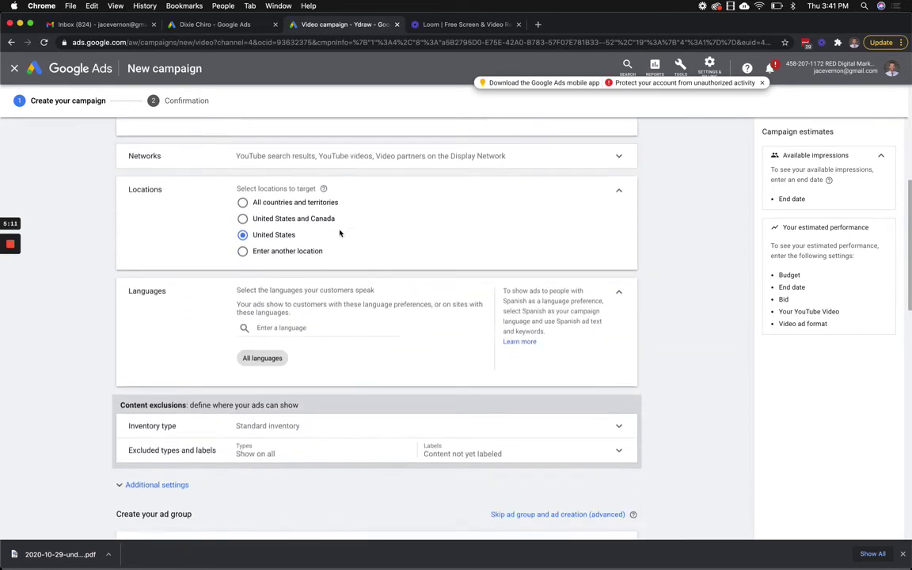
{"action": "scroll", "coordinate": [339, 229], "scroll_direction": "down", "scroll_amount": 7}
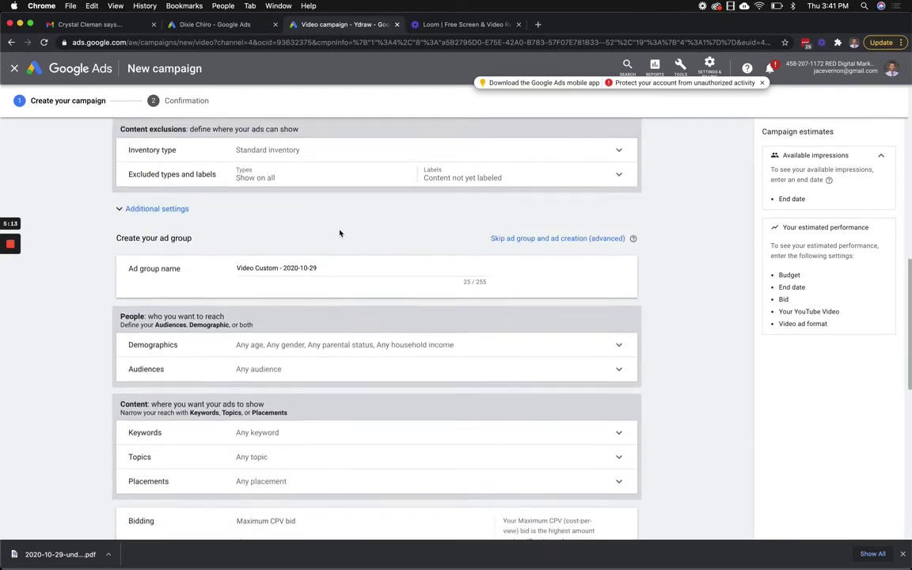
{"action": "left_click", "coordinate": [275, 248]}
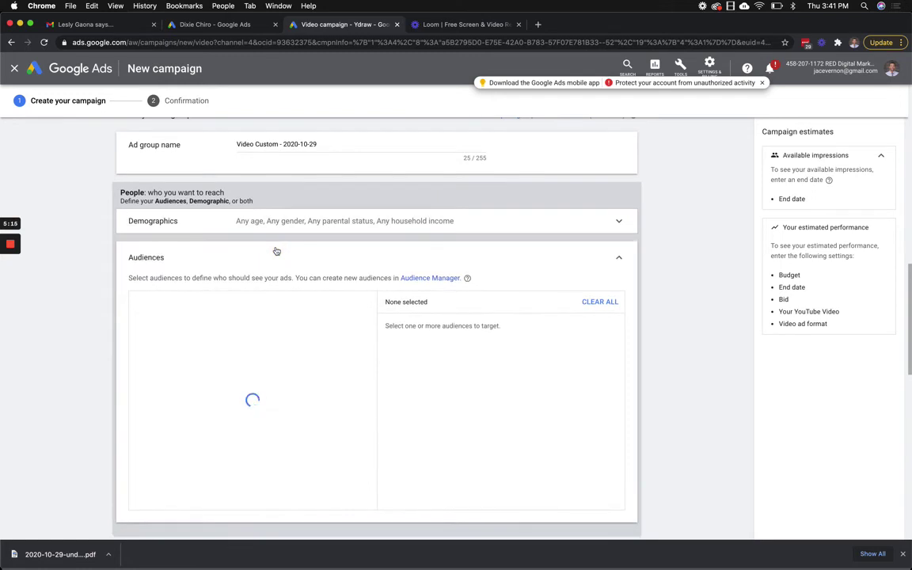
{"action": "left_click", "coordinate": [207, 303]}
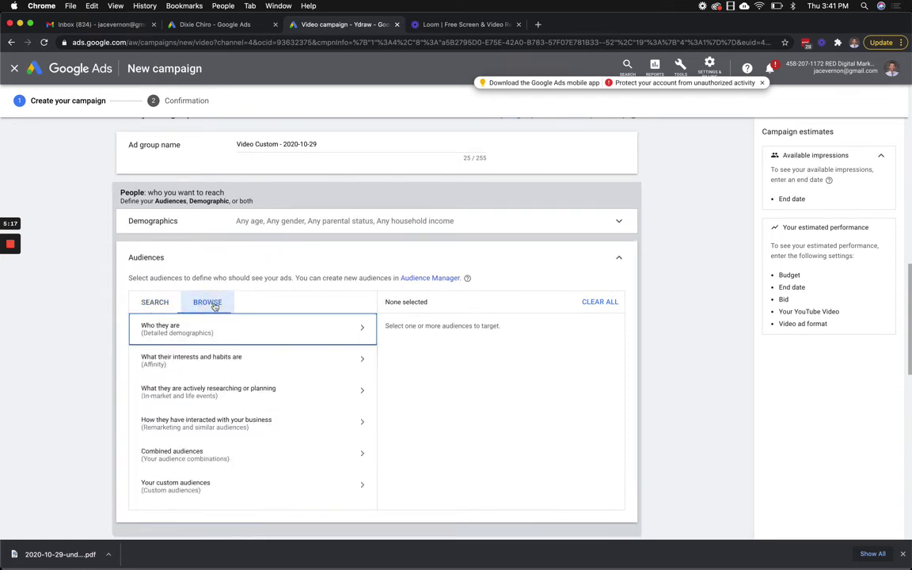
{"action": "scroll", "coordinate": [208, 448], "scroll_direction": "down", "scroll_amount": 1}
{"action": "left_click", "coordinate": [203, 445]}
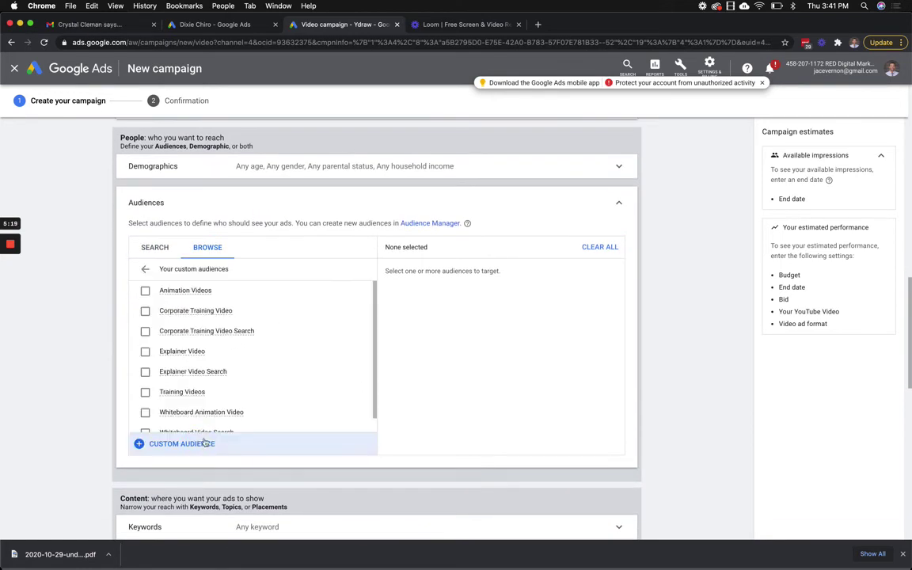
{"action": "scroll", "coordinate": [334, 377], "scroll_direction": "down", "scroll_amount": 3}
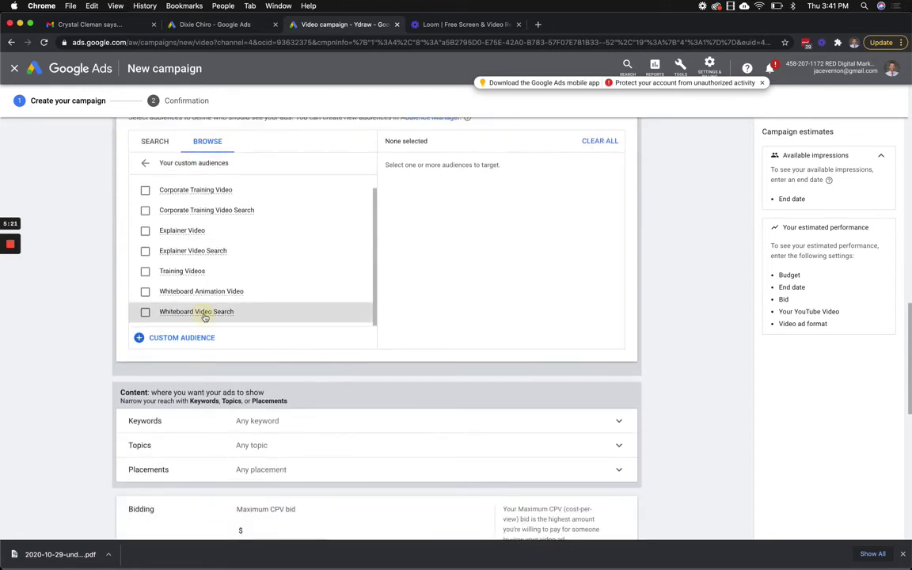
{"action": "left_click", "coordinate": [204, 314]}
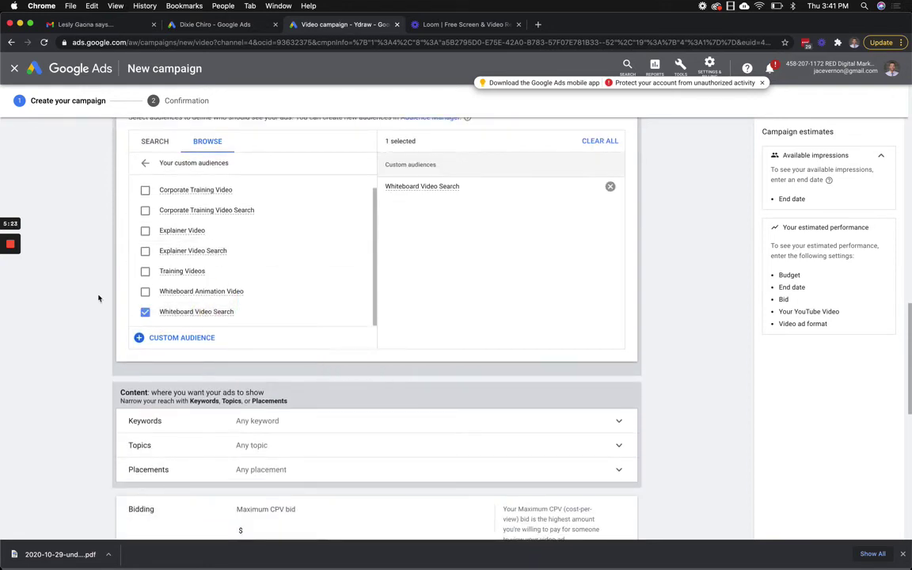
Step: Give the campaign a $10.00 daily budget and set the maximum CPV bid to $1.00
{"action": "scroll", "coordinate": [249, 425], "scroll_direction": "down", "scroll_amount": 3}
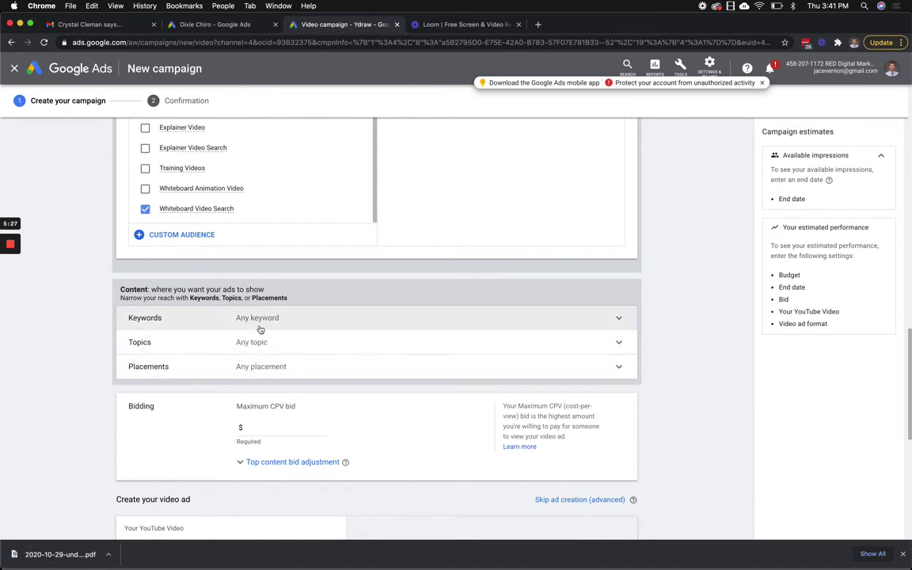
{"action": "scroll", "coordinate": [258, 327], "scroll_direction": "up", "scroll_amount": 5}
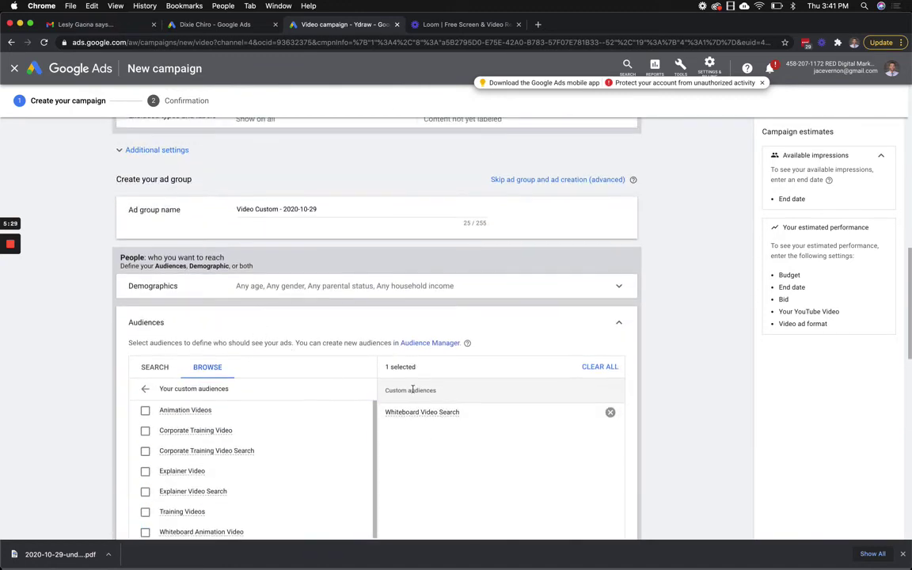
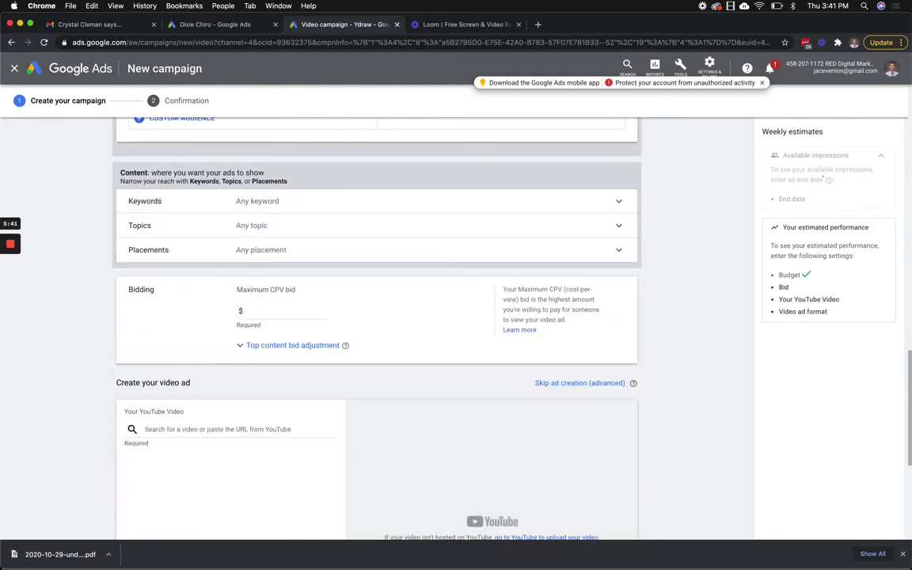
{"action": "left_click", "coordinate": [273, 293]}
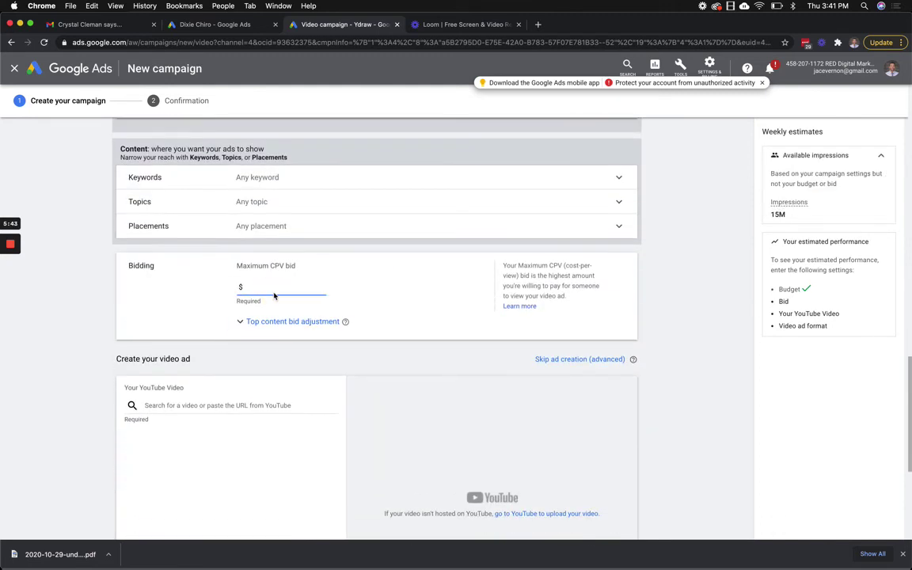
{"action": "type", "text": "1.00"}
Step: Search YouTube videos for "ydraw", use "Whiteboard Animation - Created By Ydraw" for the ad, and choose the skippable in-stream format
{"action": "scroll", "coordinate": [378, 307], "scroll_direction": "down", "scroll_amount": 2}
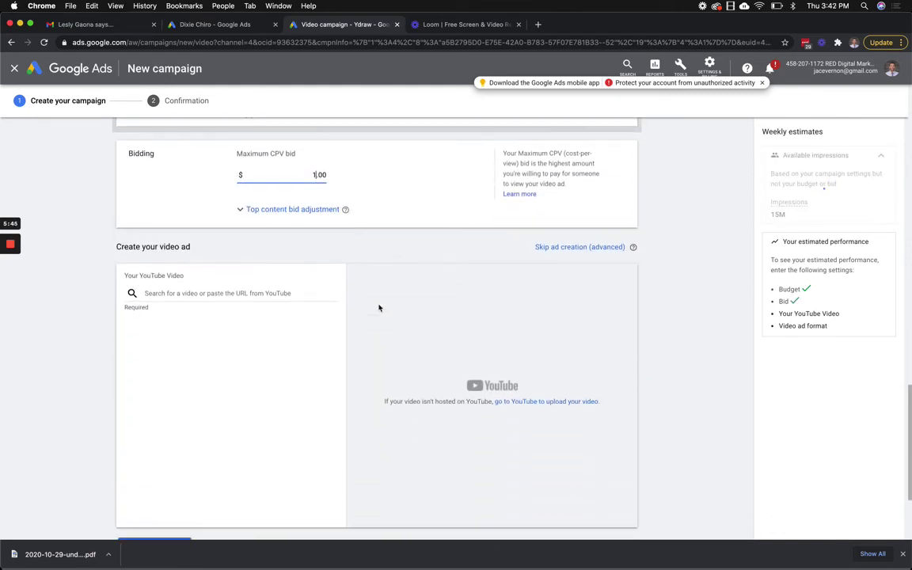
{"action": "left_click", "coordinate": [205, 294]}
{"action": "type", "text": "ydraw"}
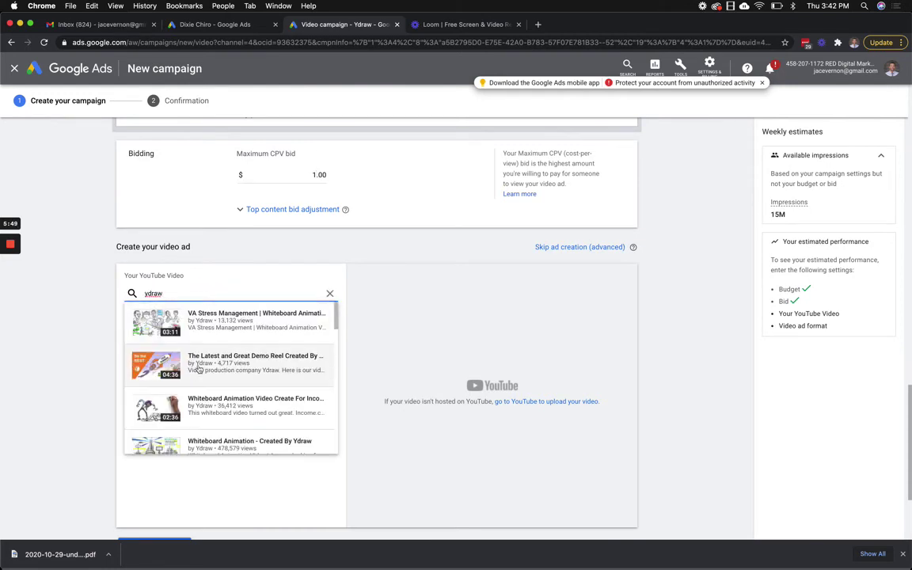
{"action": "scroll", "coordinate": [205, 349], "scroll_direction": "down", "scroll_amount": 3}
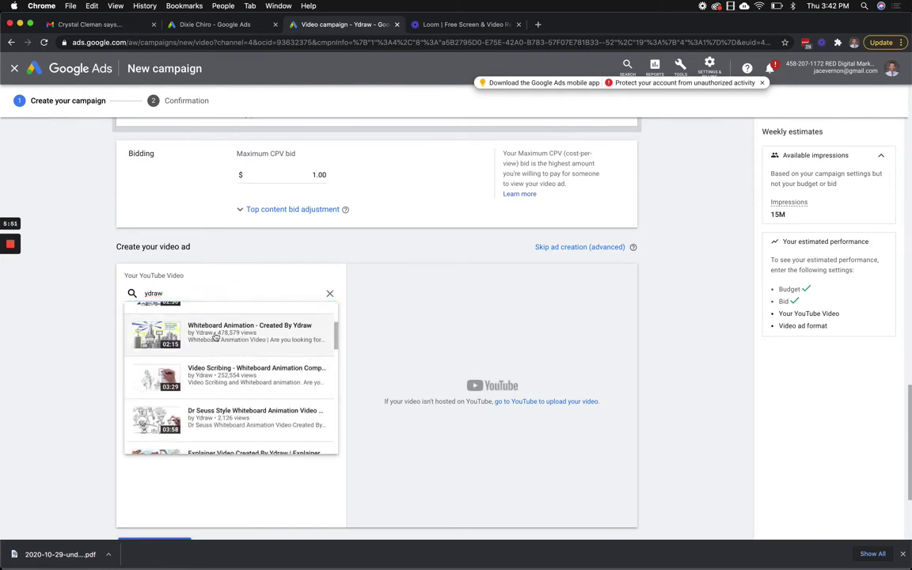
{"action": "left_click", "coordinate": [216, 336]}
{"action": "scroll", "coordinate": [215, 337], "scroll_direction": "down", "scroll_amount": 3}
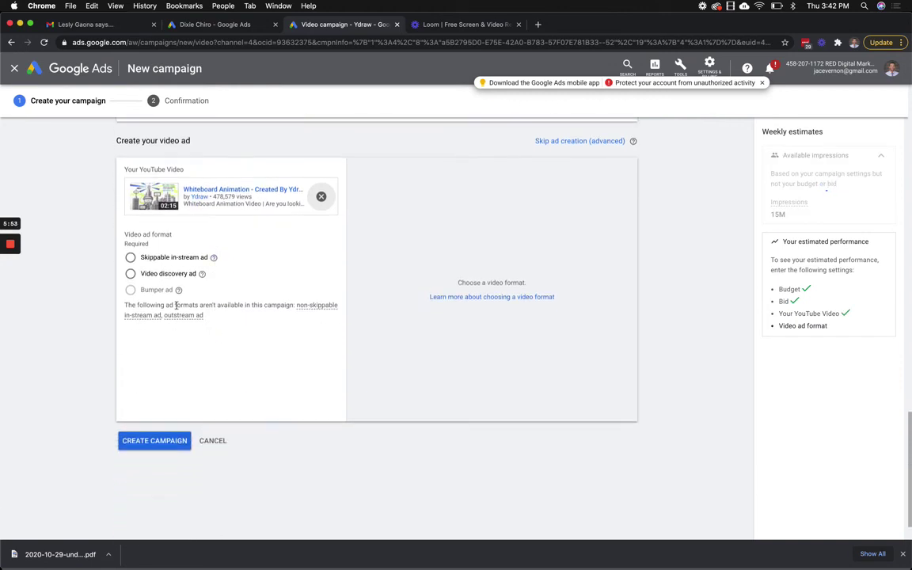
{"action": "left_click", "coordinate": [131, 254]}
{"action": "scroll", "coordinate": [133, 269], "scroll_direction": "down", "scroll_amount": 3}
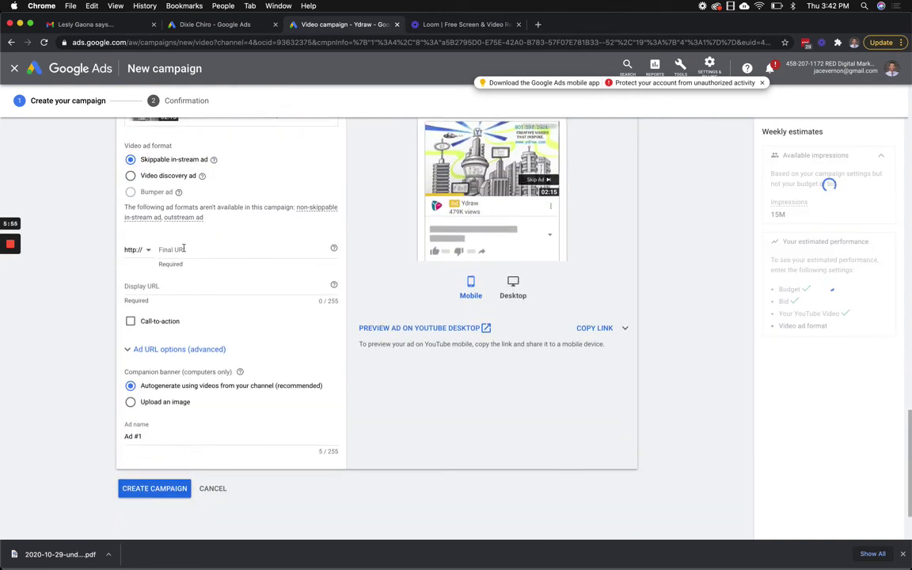
{"action": "left_click", "coordinate": [139, 251]}
{"action": "left_click", "coordinate": [147, 281]}
{"action": "left_click", "coordinate": [185, 255]}
{"action": "type", "text": "ydraw.com"}
{"action": "left_click", "coordinate": [157, 285]}
Step: Enable the ad's call-to-action and set its text to "Get Ydraw"
{"action": "scroll", "coordinate": [159, 271], "scroll_direction": "down", "scroll_amount": 1}
{"action": "left_click", "coordinate": [130, 282]}
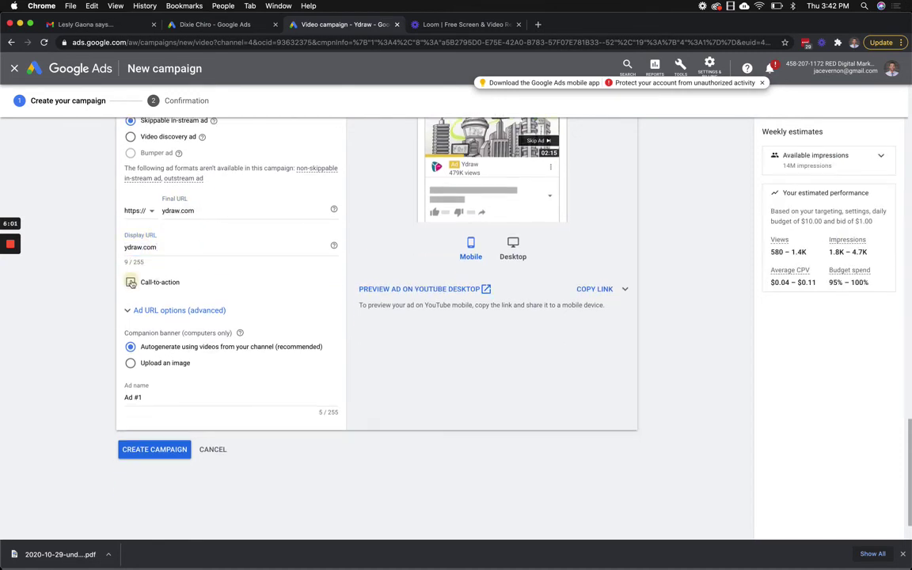
{"action": "left_click", "coordinate": [154, 314]}
{"action": "type", "text": "Get Ydraw"}
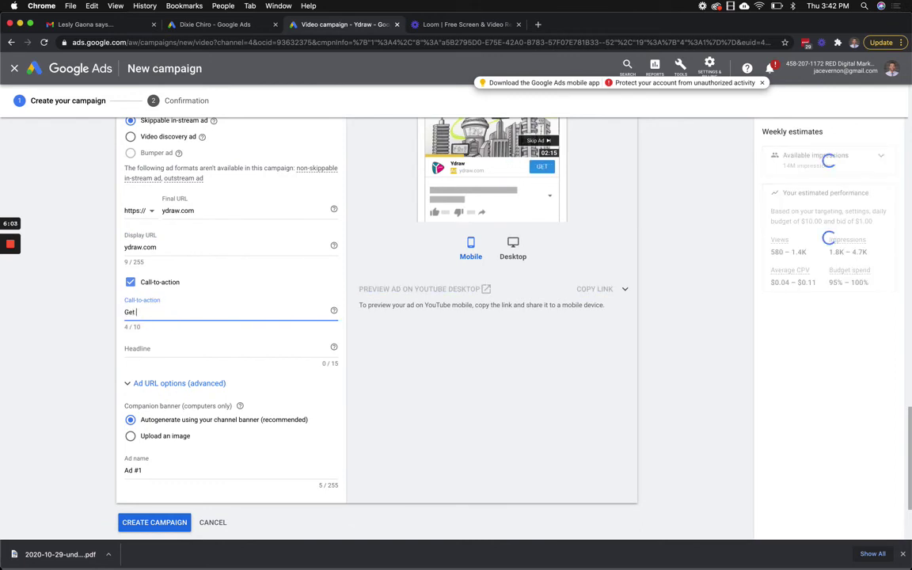
{"action": "left_click", "coordinate": [157, 348]}
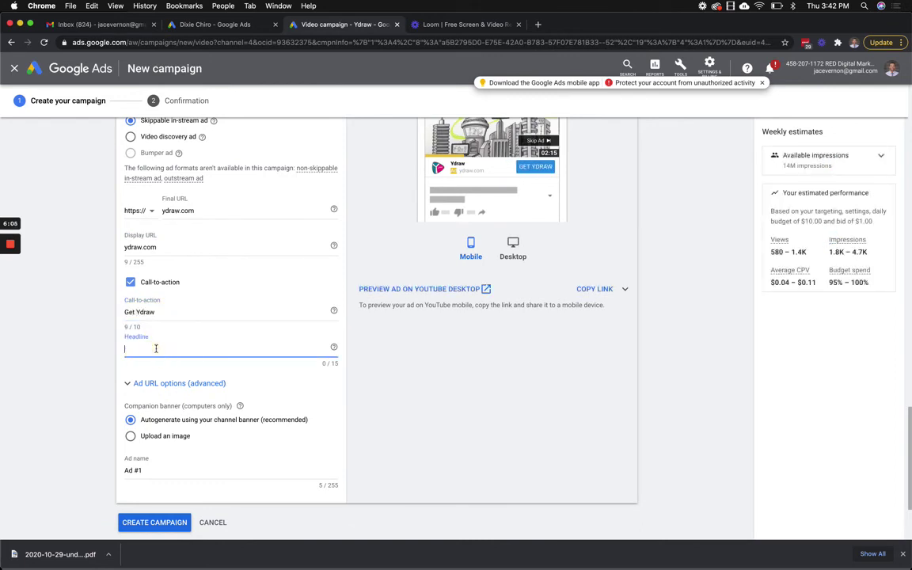
{"action": "type", "text": "What's "}
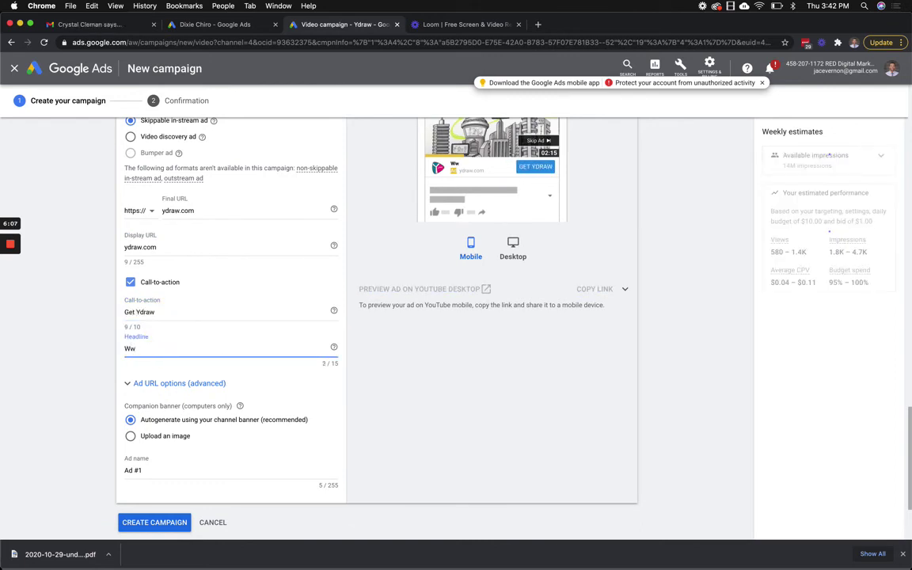
{"action": "type", "text": "your t"}
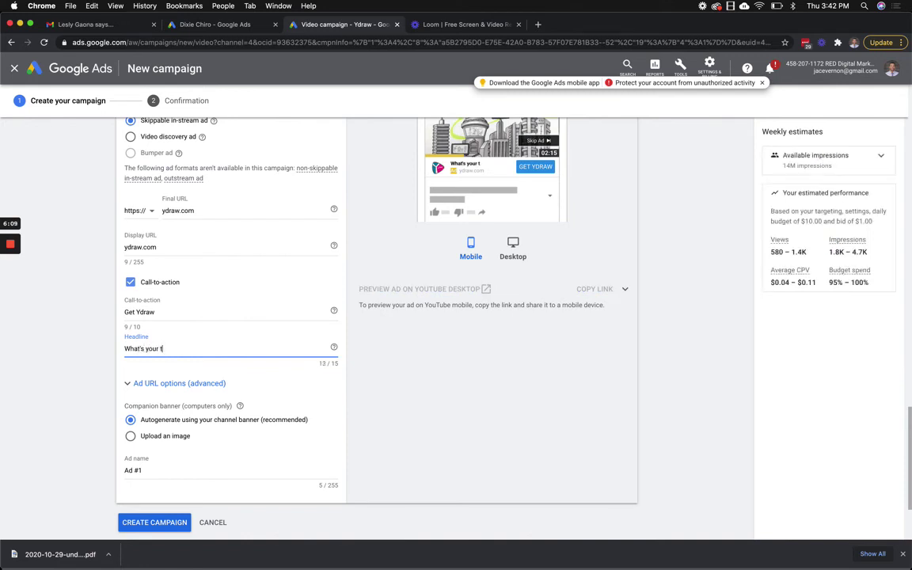
{"action": "type", "text": "story"}
{"action": "key", "text": "BackSpace"}
{"action": "key", "text": "BackSpace"}
{"action": "key", "text": "BackSpace"}
{"action": "key", "text": "BackSpace"}
{"action": "key", "text": "BackSpace"}
{"action": "key", "text": "BackSpace"}
{"action": "key", "text": "BackSpace"}
{"action": "key", "text": "BackSpace"}
{"action": "key", "text": "BackSpace"}
{"action": "key", "text": "BackSpace"}
{"action": "key", "text": "BackSpace"}
{"action": "key", "text": "BackSpace"}
{"action": "key", "text": "BackSpace"}
{"action": "key", "text": "BackSpace"}
{"action": "key", "text": "BackSpace"}
{"action": "key", "text": "BackSpace"}
{"action": "key", "text": "BackSpace"}
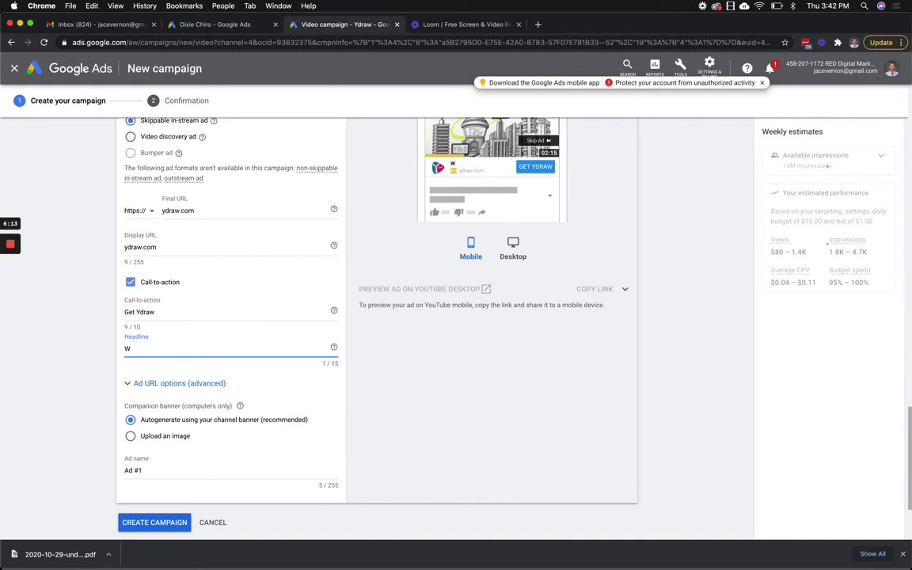
Step: Set the video ad's headline to "Your Mom Did" and check it in the ad preview
{"action": "type", "text": "Your"}
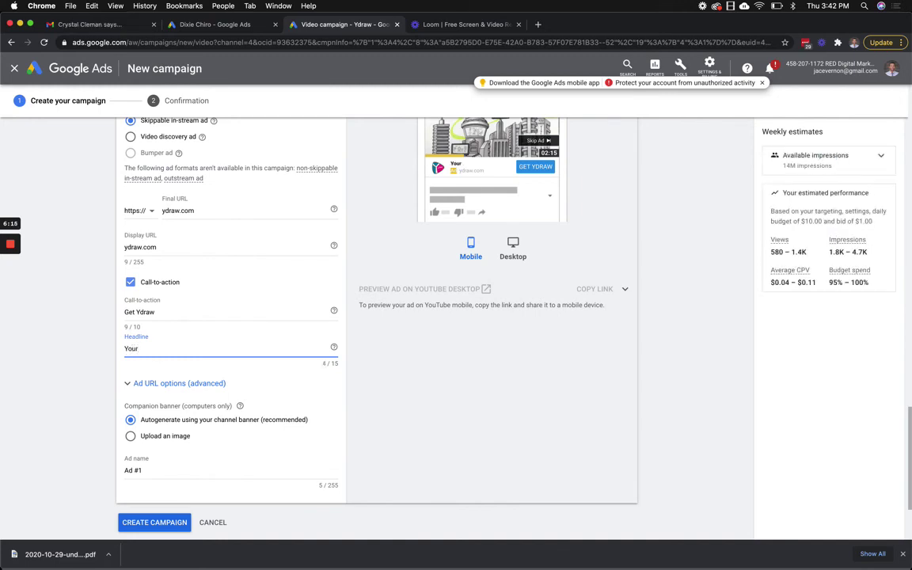
{"action": "type", "text": " Mom Did"}
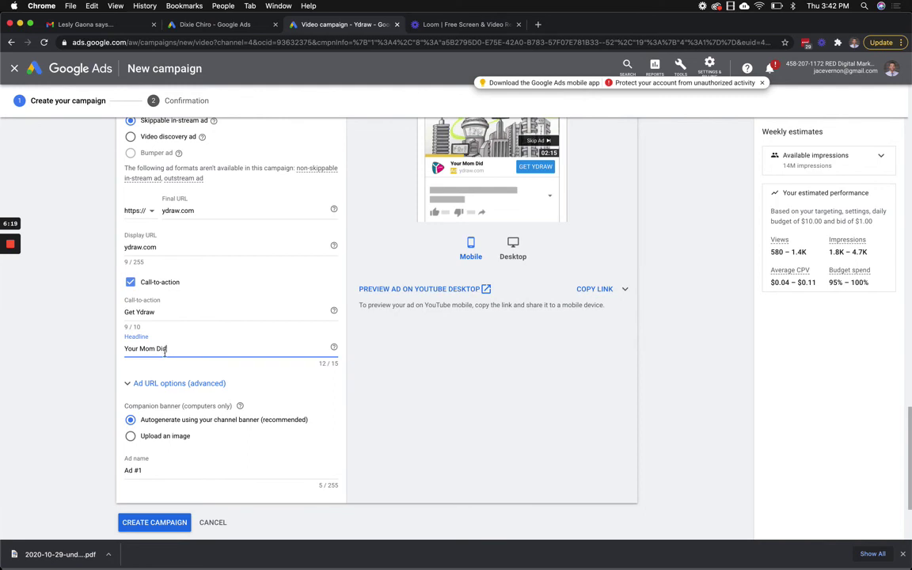
{"action": "scroll", "coordinate": [164, 353], "scroll_direction": "up", "scroll_amount": 2}
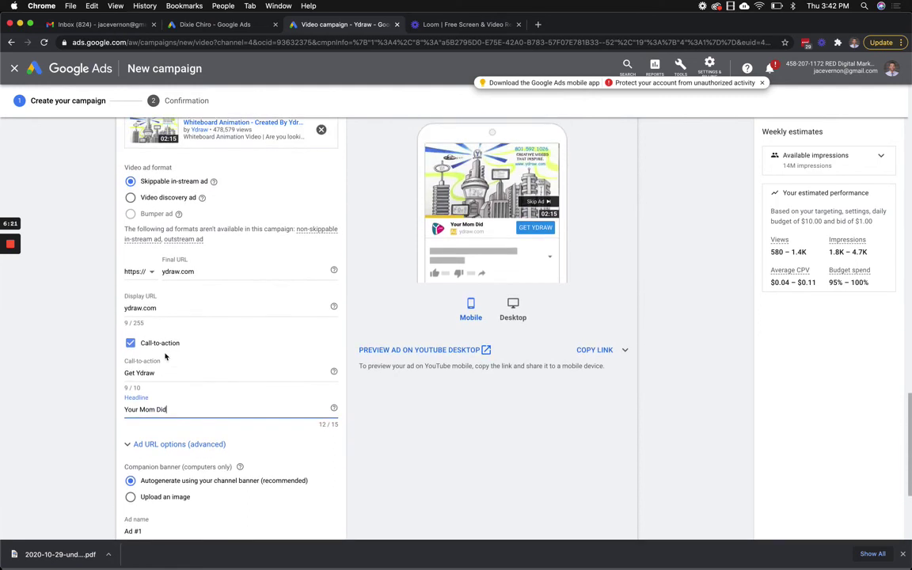
{"action": "scroll", "coordinate": [151, 354], "scroll_direction": "down", "scroll_amount": 3}
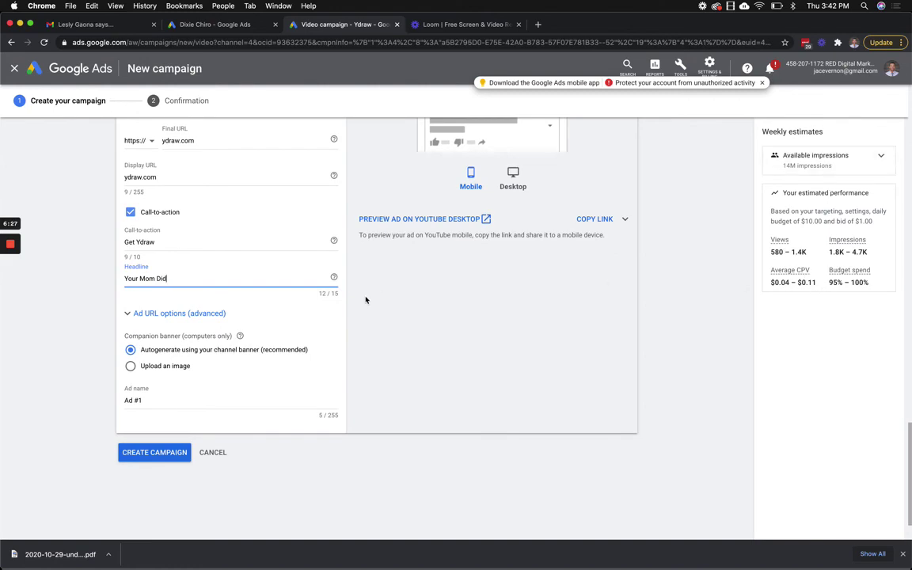
Step: Look over the ad group and ad settings, and rename the ad "city Video"
{"action": "scroll", "coordinate": [269, 294], "scroll_direction": "up", "scroll_amount": 15}
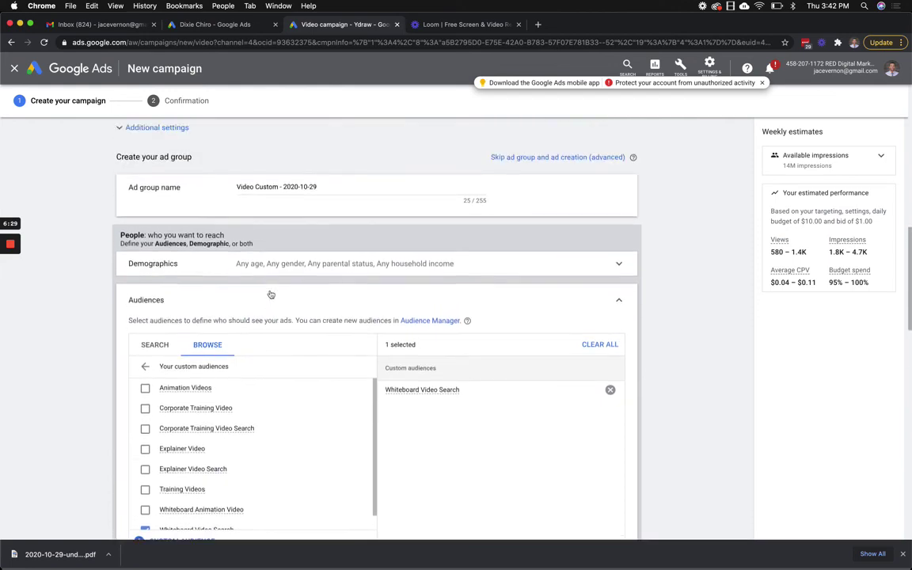
{"action": "scroll", "coordinate": [270, 294], "scroll_direction": "up", "scroll_amount": 5}
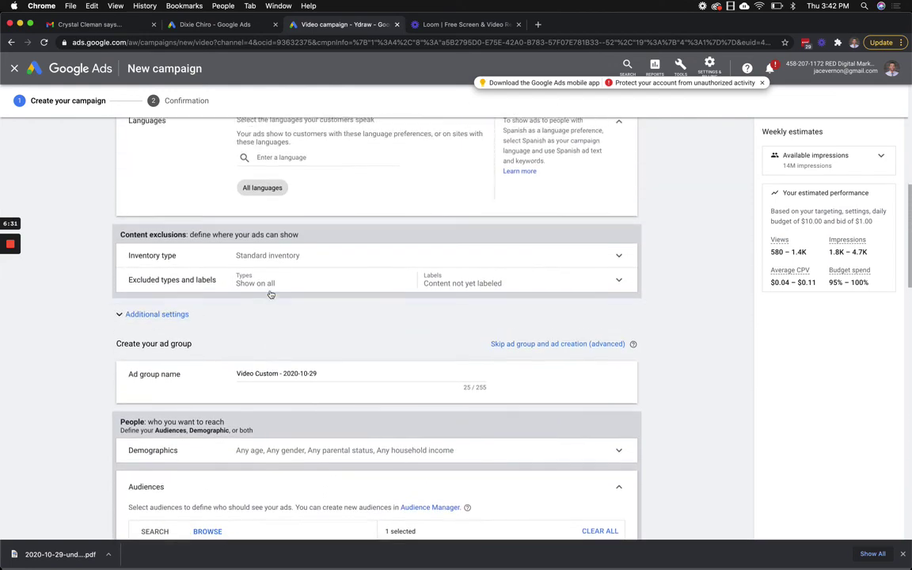
{"action": "scroll", "coordinate": [270, 294], "scroll_direction": "down", "scroll_amount": 15}
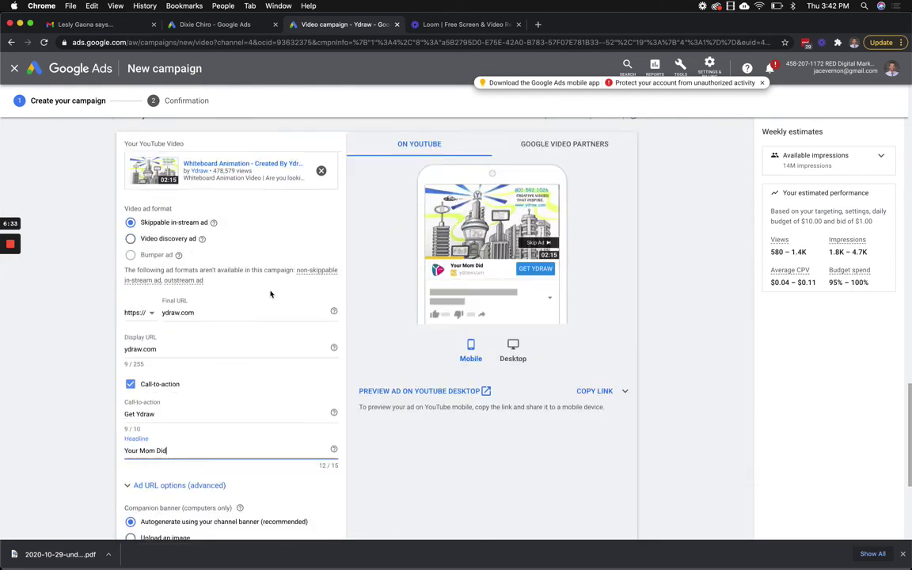
{"action": "scroll", "coordinate": [270, 294], "scroll_direction": "down", "scroll_amount": 5}
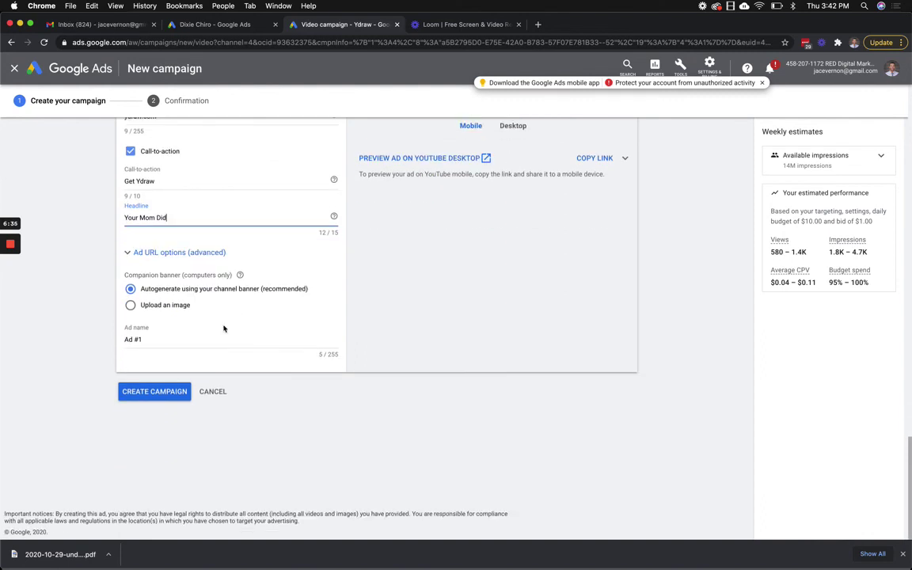
{"action": "triple_click", "coordinate": [142, 340]}
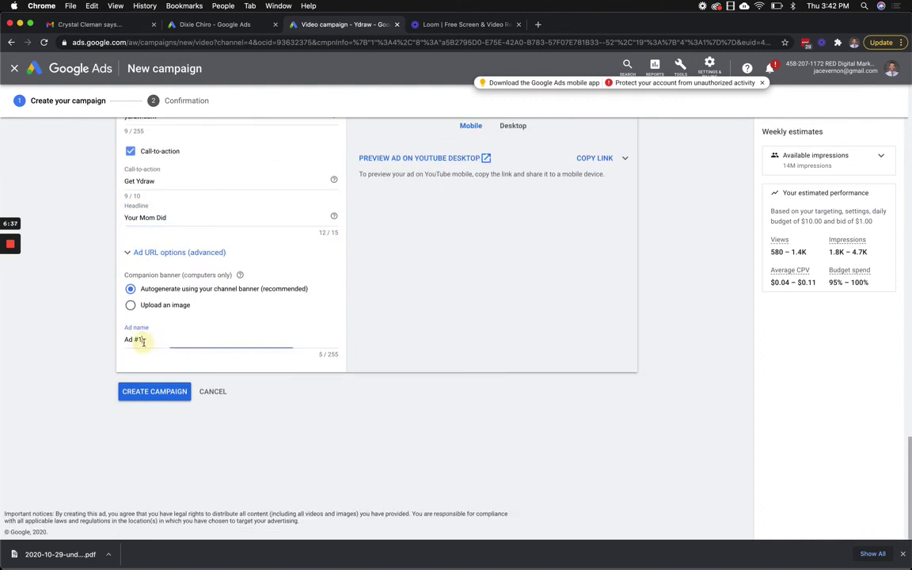
{"action": "type", "text": "city Video"}
Step: Create the video campaign and continue to its ad groups page
{"action": "left_click", "coordinate": [155, 391]}
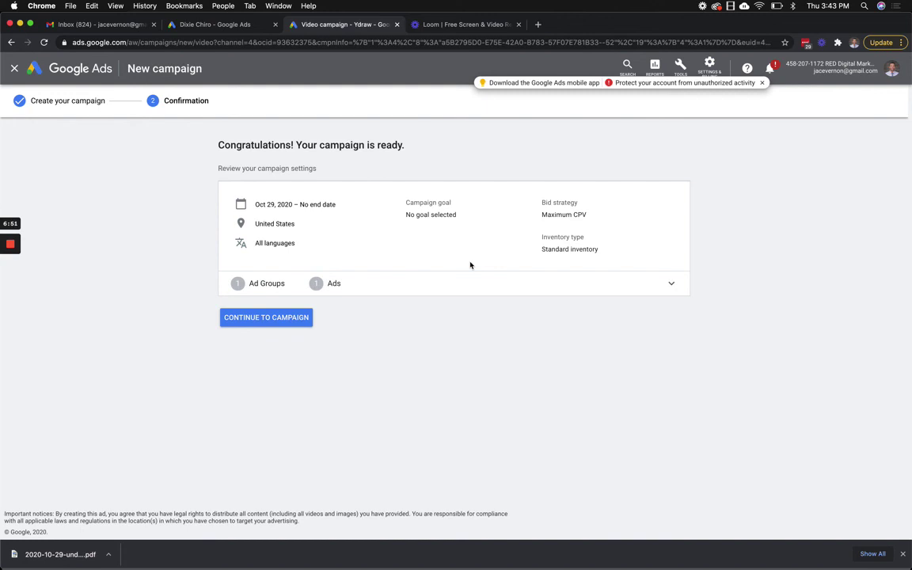
{"action": "left_click", "coordinate": [252, 318]}
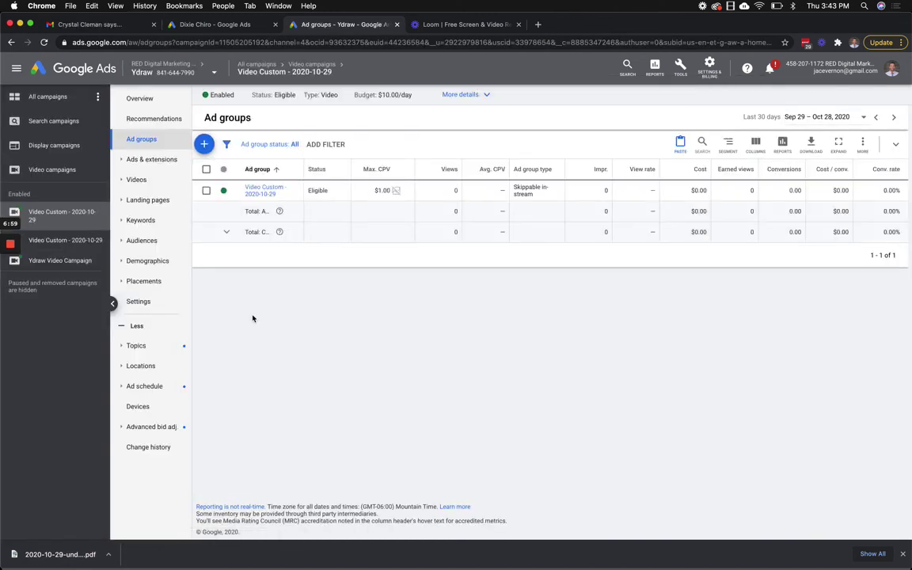